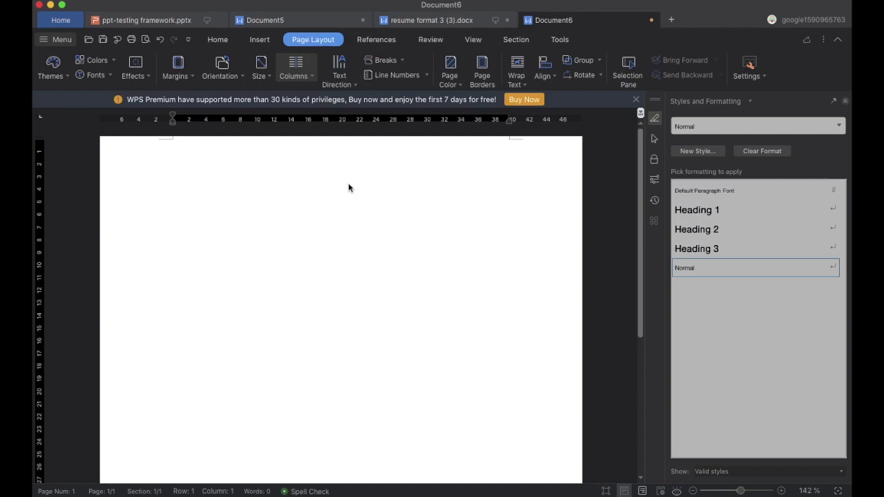
Set all four page margins to 0.3 inch and the page size to A4.
click(309, 40)
click(188, 75)
click(221, 332)
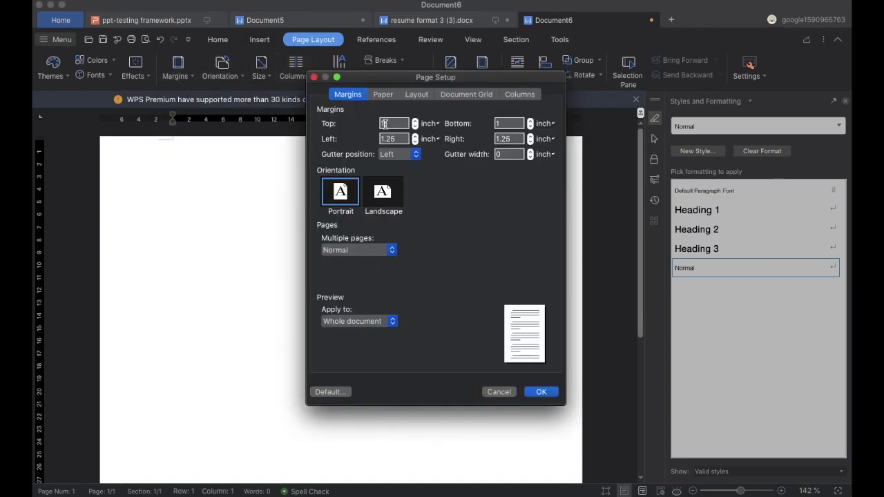
text(0.3)
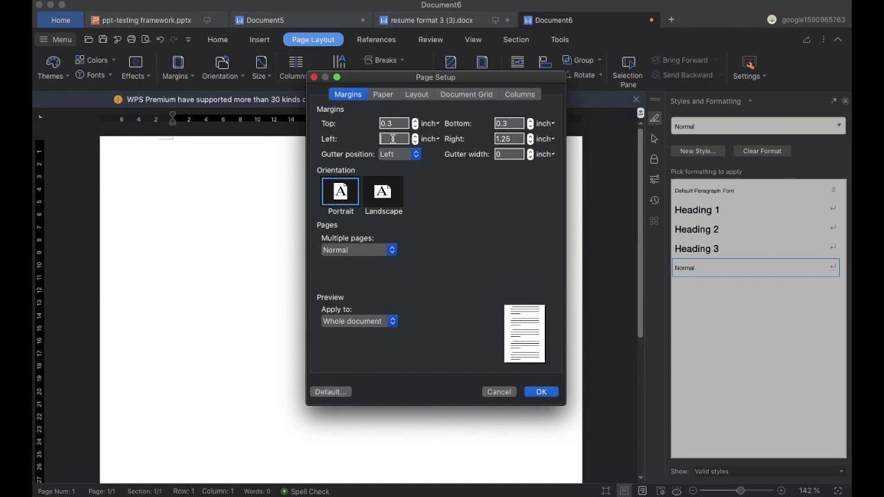
text(0.3)
click(533, 396)
click(261, 69)
click(320, 138)
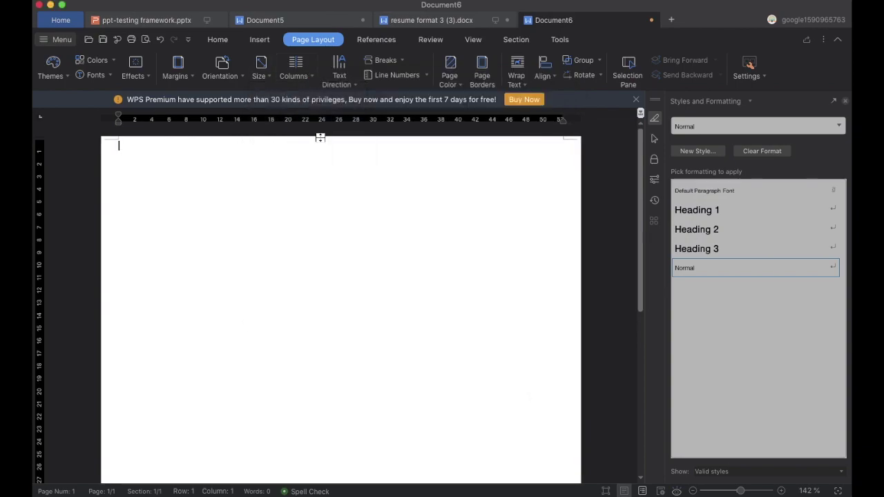
Type the candidate's name, then separate Email, Phone and Address lines with their details.
click(219, 40)
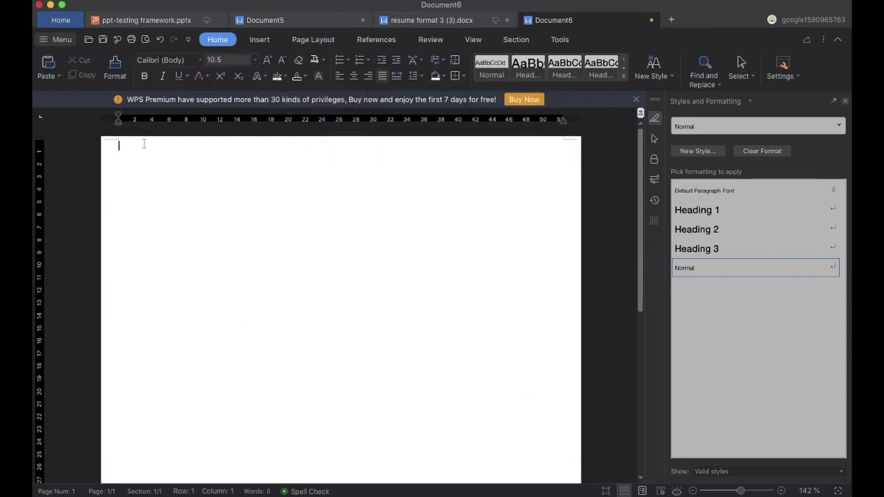
key(Return)
text(RAHUL K)
key(Return)
text(Email : abc@gmail.com)
key(Return)
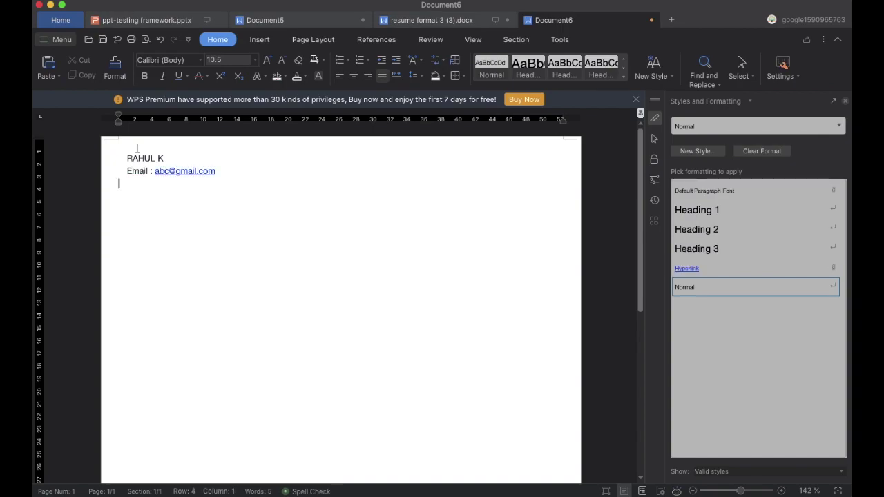
text(one: +91)
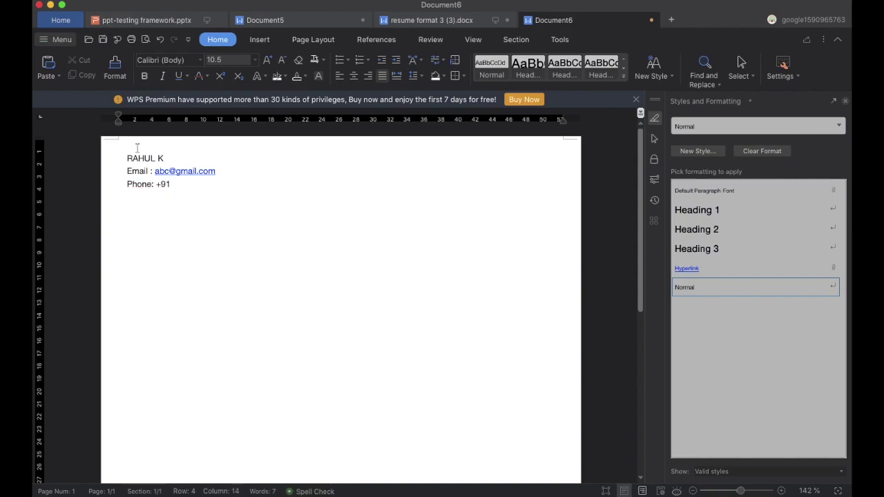
text( 7764884**)
key(Return)
text(Address)
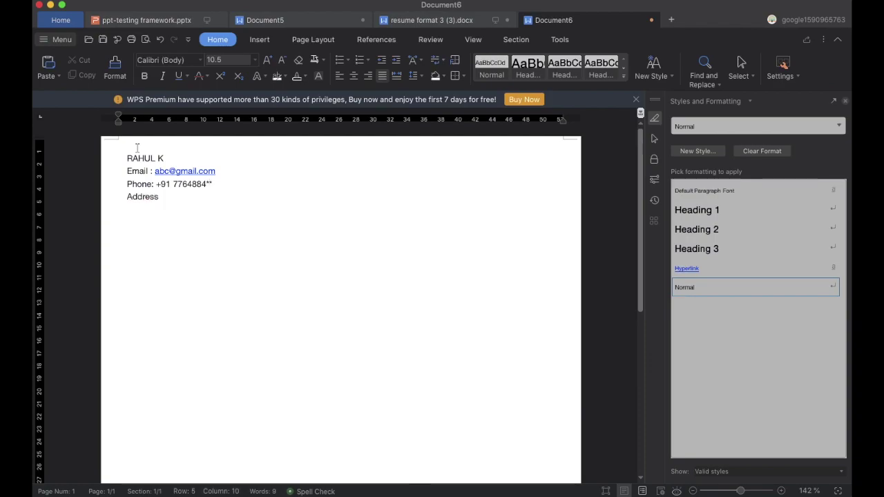
text(: Bangalore)
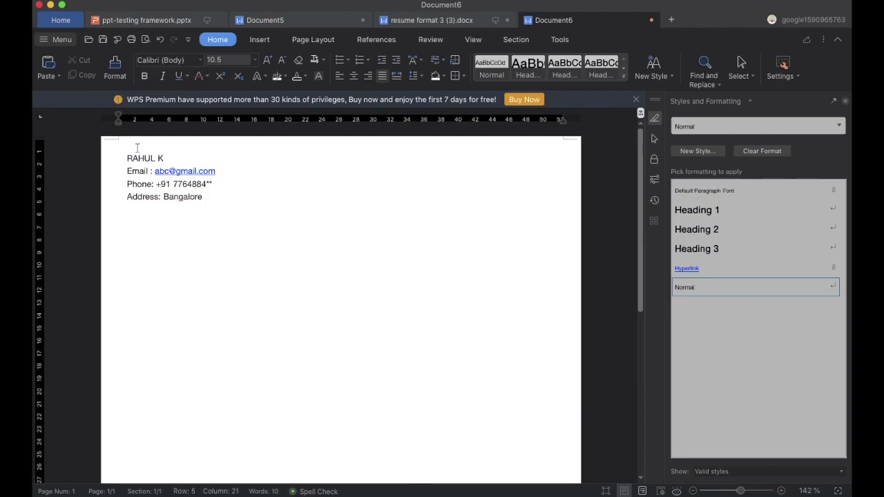
click(266, 42)
Draw a rectangle at the page's top right and fill it with jam.png.
click(206, 76)
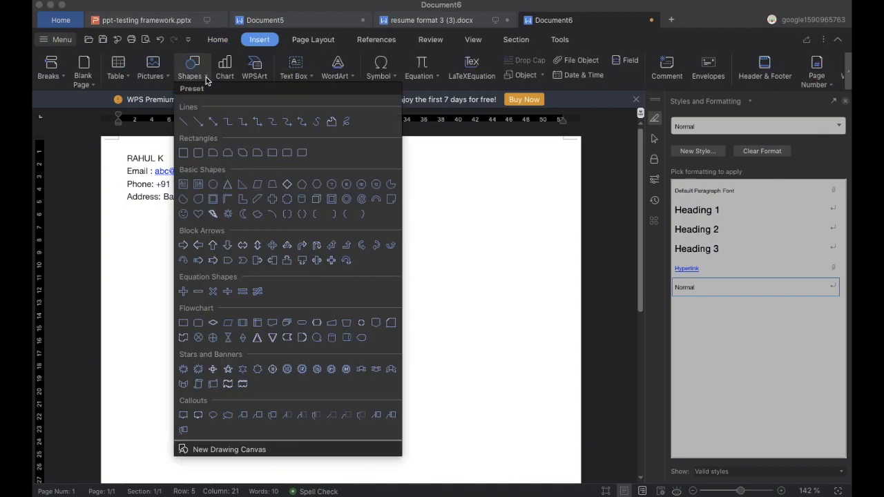
click(183, 153)
drag(485, 147, 548, 210)
click(424, 60)
mouse_move(473, 265)
click(553, 282)
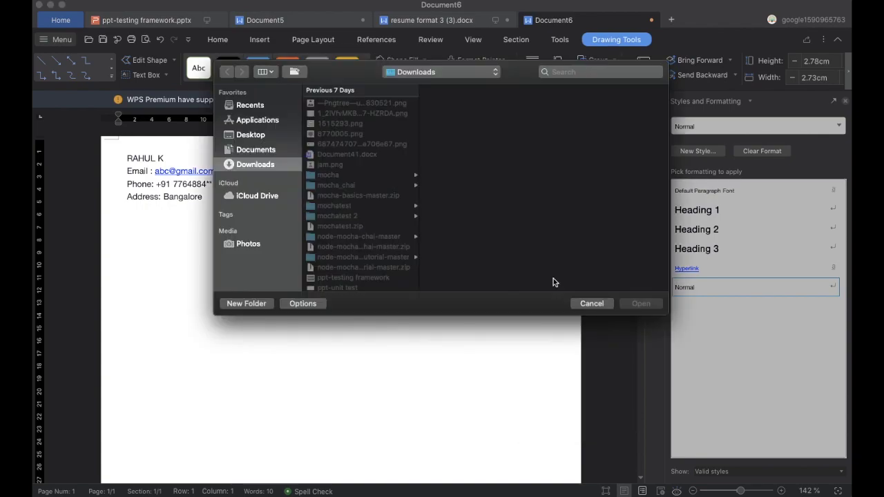
click(344, 167)
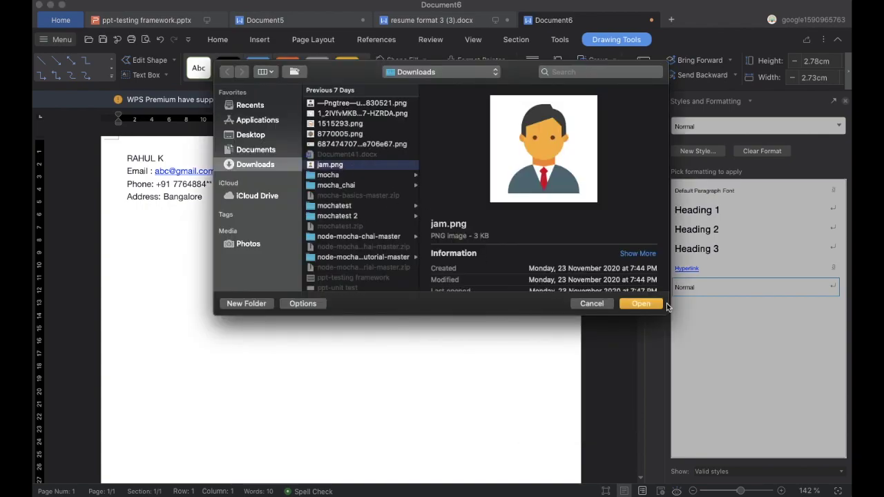
click(648, 306)
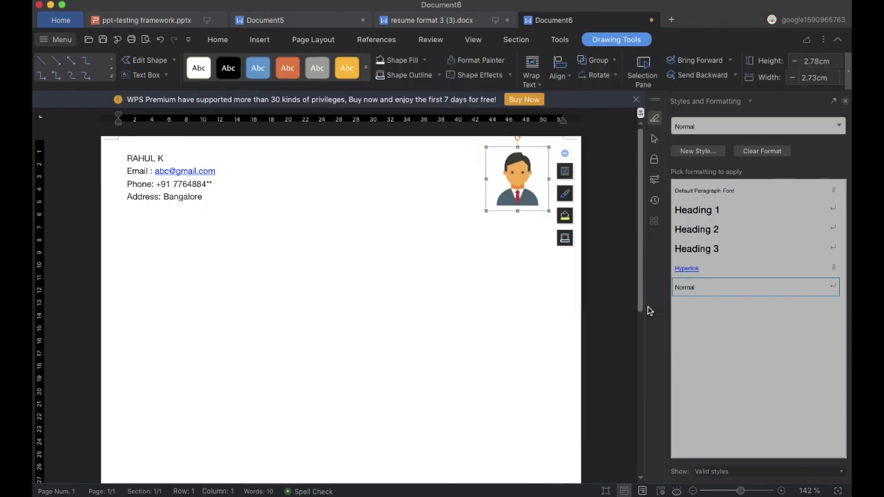
Give the photo box a dark 2.25 pt outline.
click(438, 74)
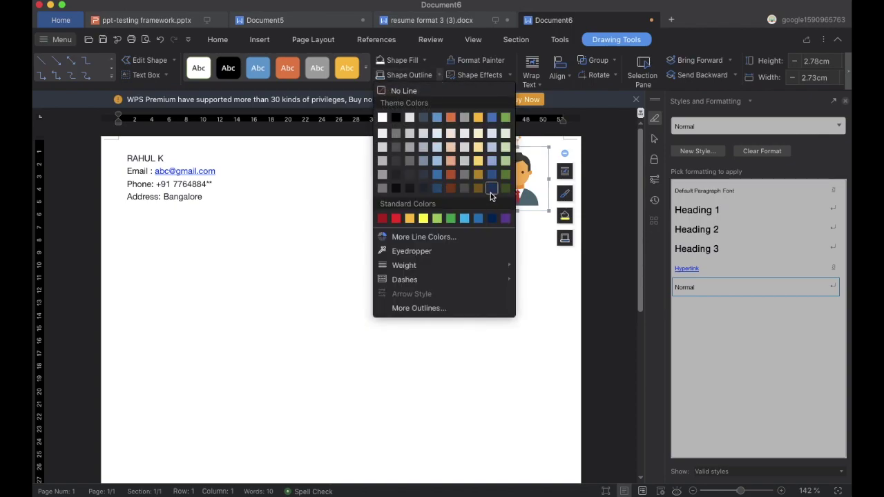
click(433, 190)
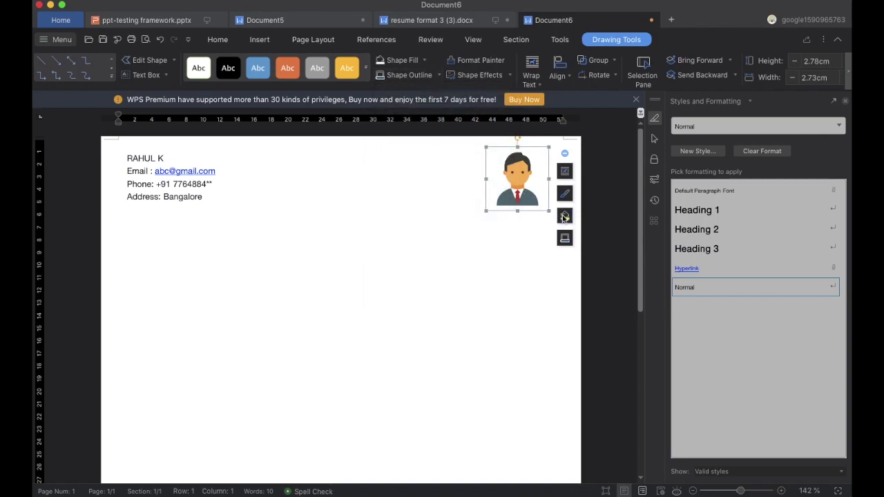
click(439, 74)
mouse_move(487, 271)
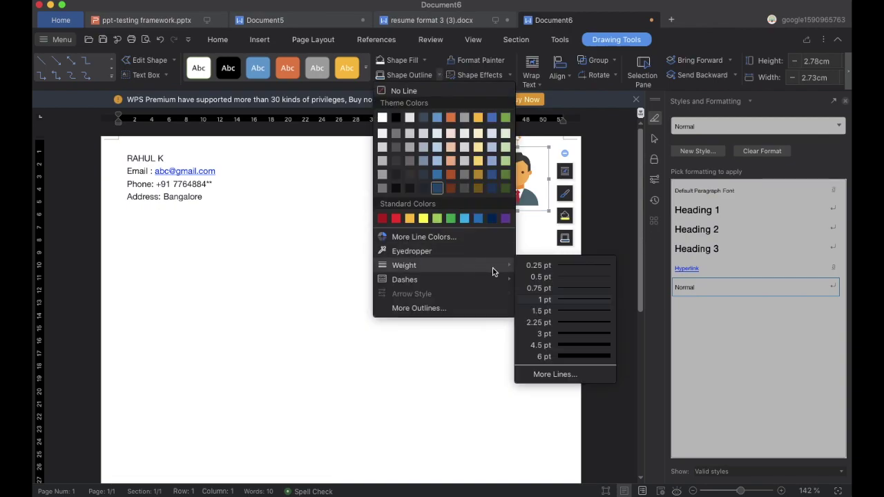
click(543, 322)
click(507, 251)
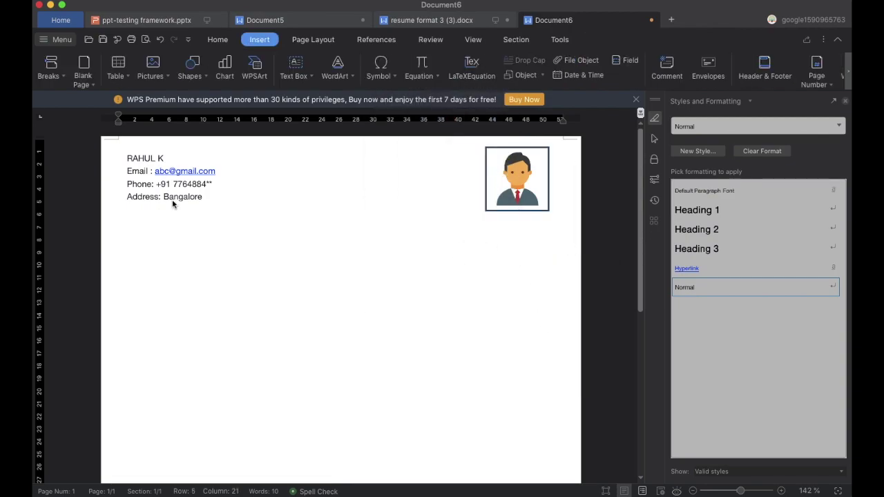
Make the name bold, 18 pt and blue-grey.
drag(166, 157, 121, 158)
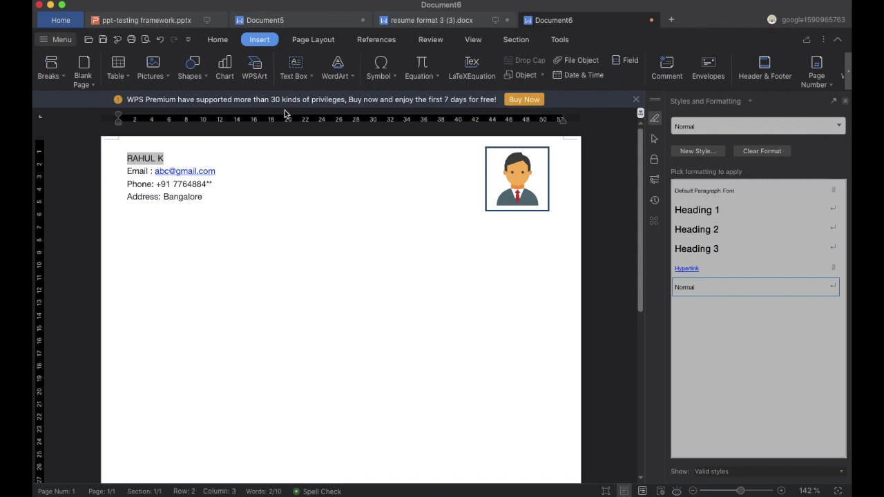
click(225, 43)
click(144, 76)
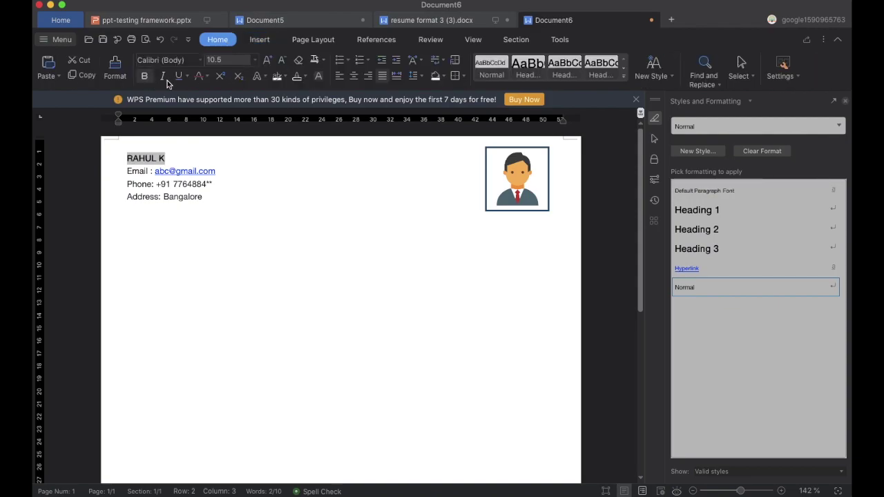
click(254, 60)
click(220, 209)
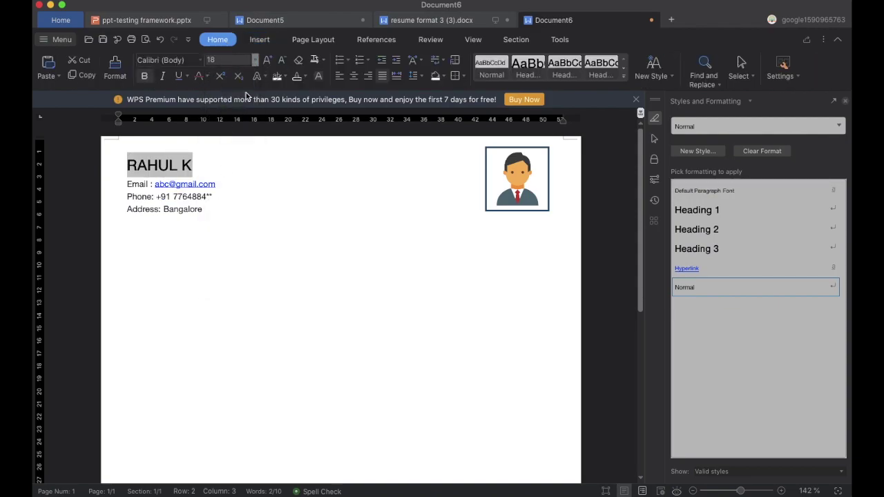
click(304, 77)
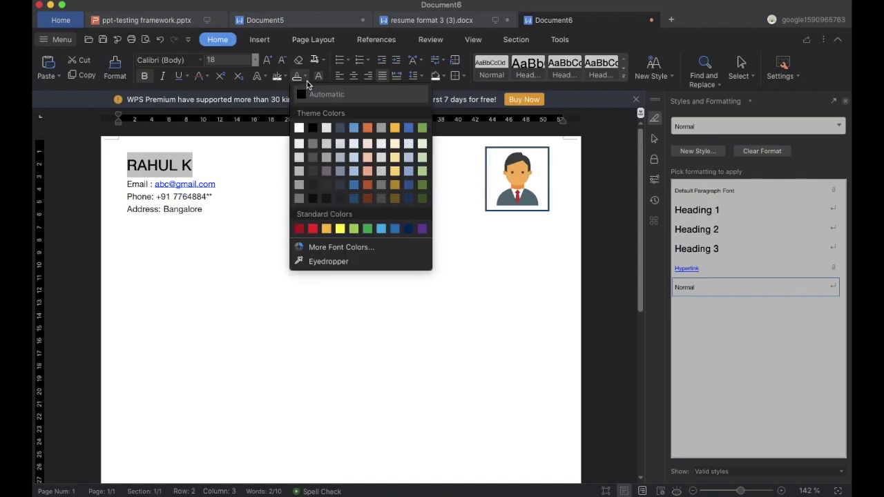
click(352, 199)
Make the Email, Phone and Address labels bold at 12 pt.
drag(126, 181, 150, 188)
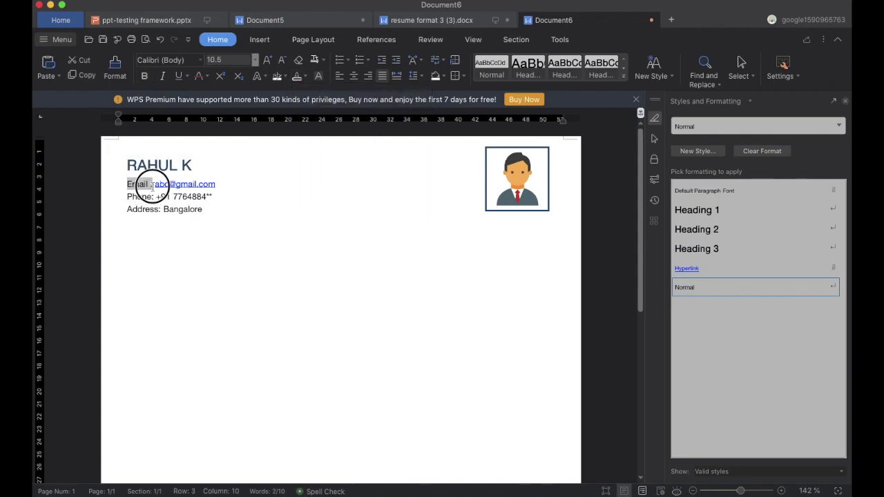
click(255, 60)
click(232, 180)
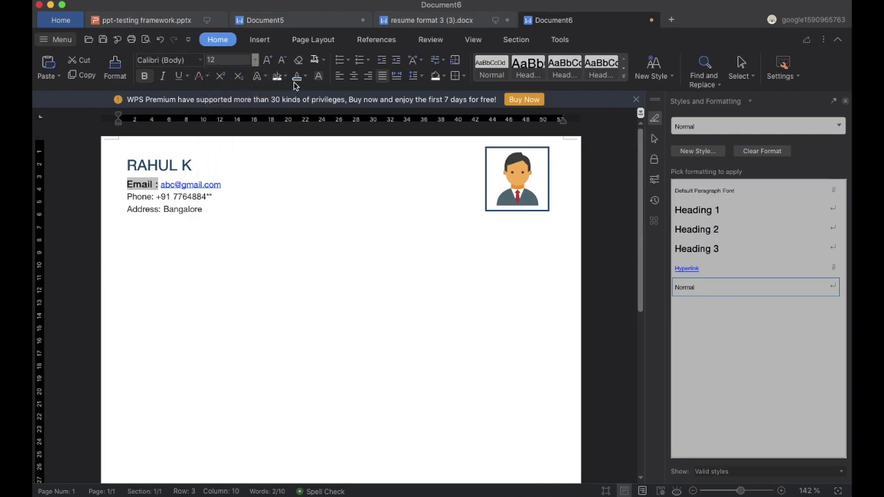
drag(155, 198, 127, 197)
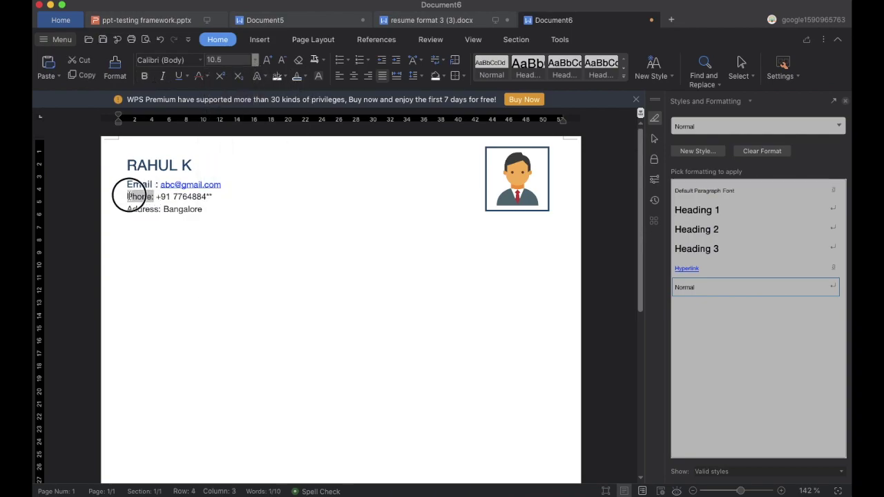
click(144, 76)
click(254, 60)
click(233, 179)
drag(161, 210, 127, 210)
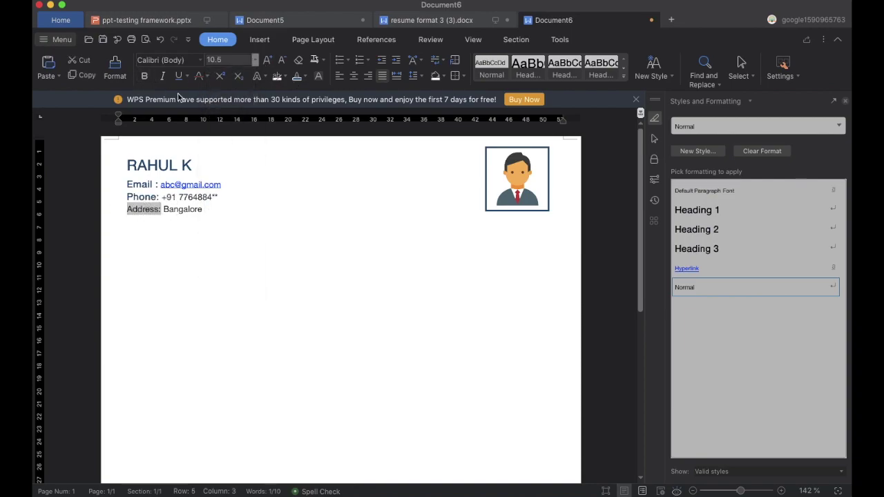
click(255, 60)
click(232, 179)
click(145, 76)
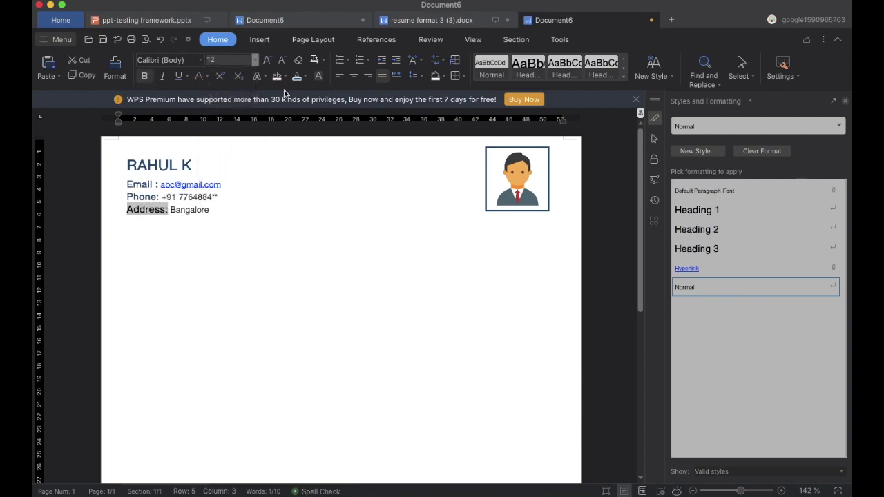
Make the email address dark text without underline, then add a line below the address.
drag(224, 184, 159, 185)
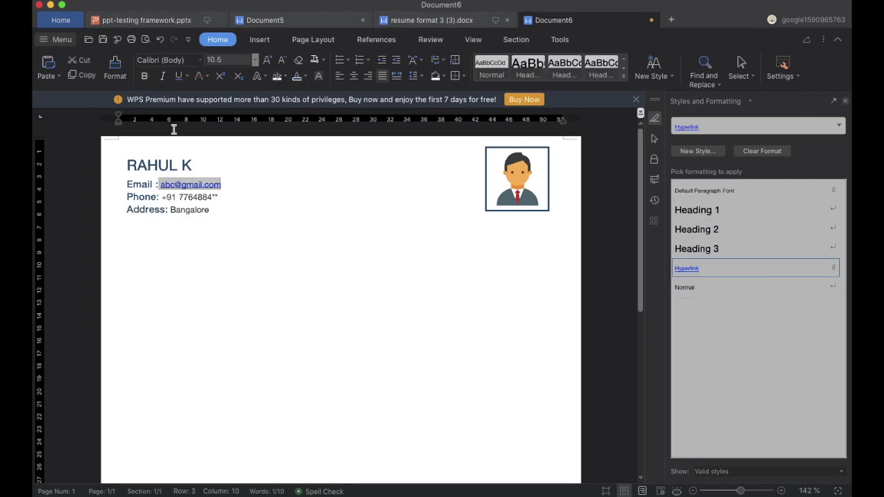
click(305, 76)
click(311, 141)
click(178, 76)
click(221, 230)
key(Return)
key(Return)
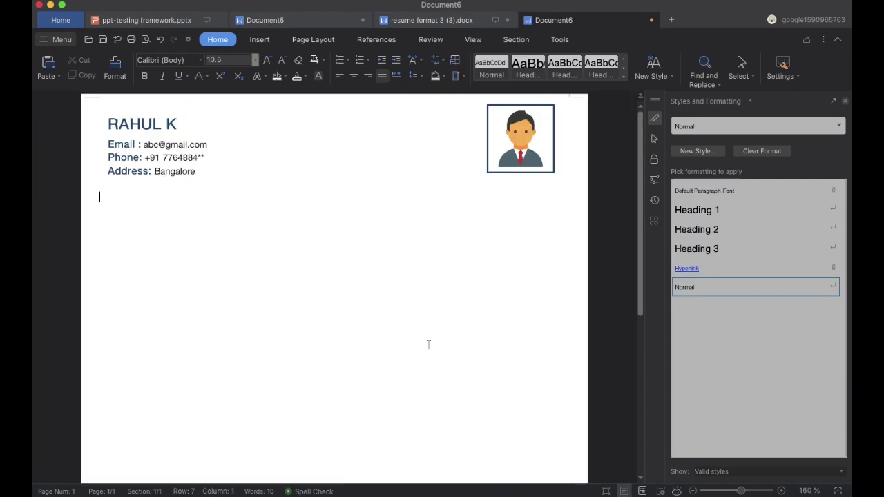
Draw a horizontal line across the page below the contact details.
click(260, 40)
click(191, 64)
click(183, 123)
drag(100, 196, 565, 195)
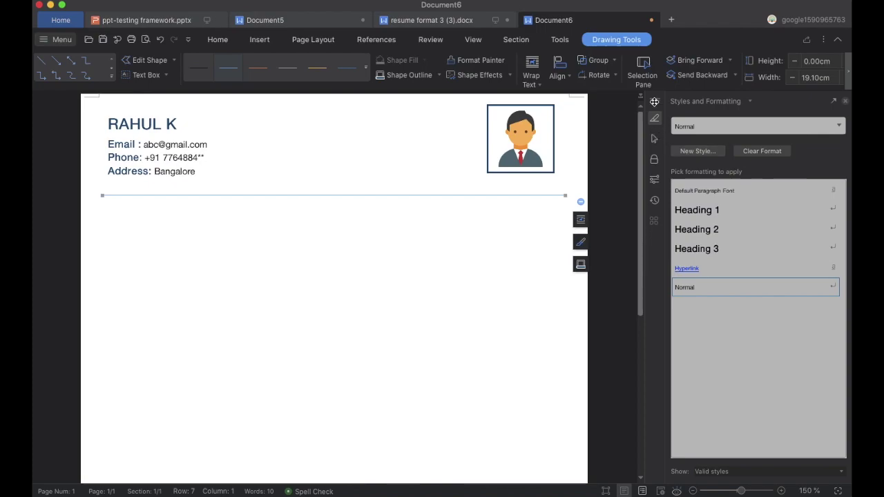
Give the rule round dot ends, a dark colour and 1.5 pt weight.
click(259, 39)
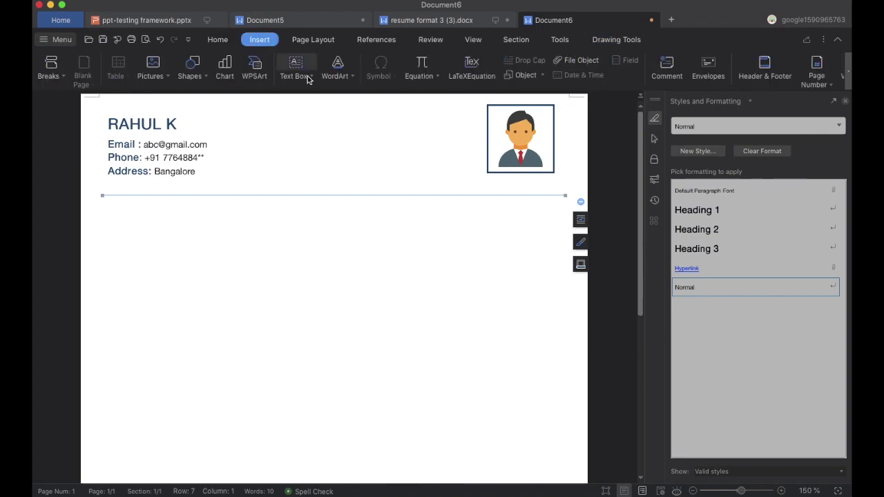
click(581, 264)
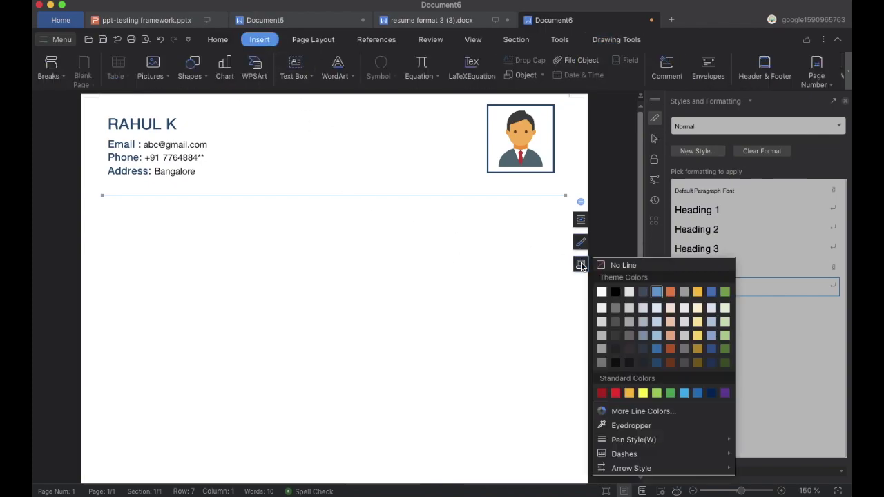
mouse_move(644, 470)
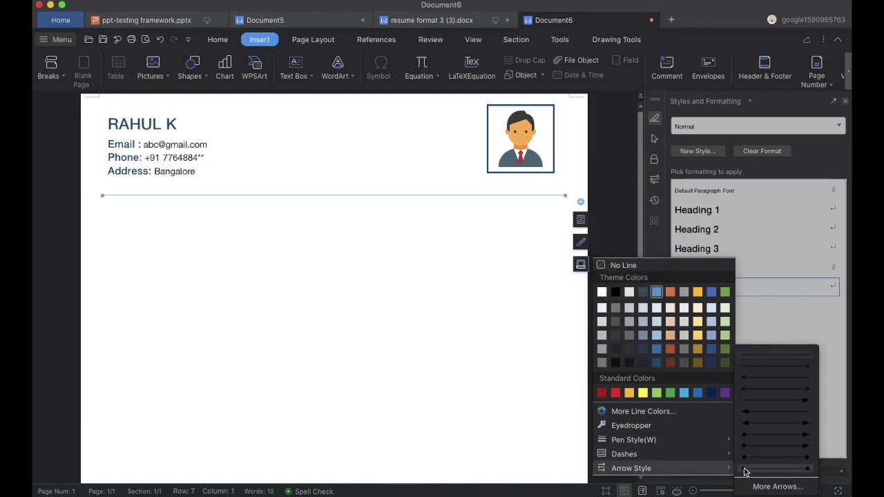
click(746, 469)
click(583, 262)
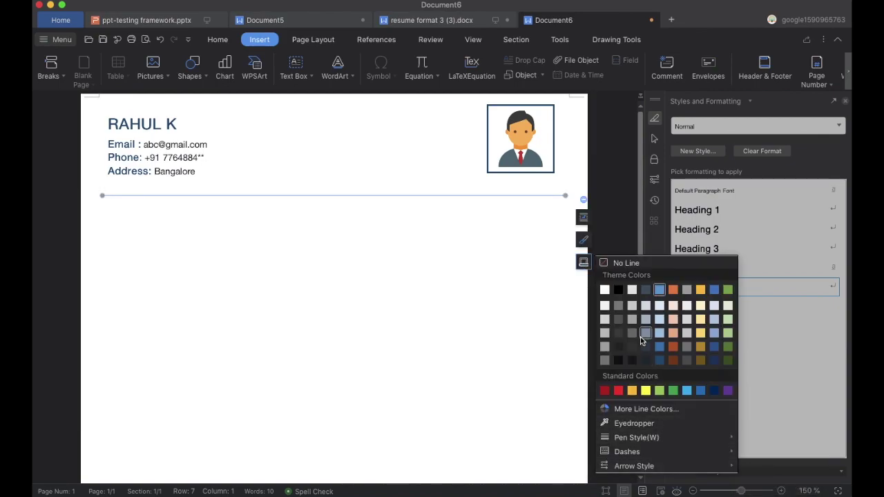
click(619, 293)
click(584, 262)
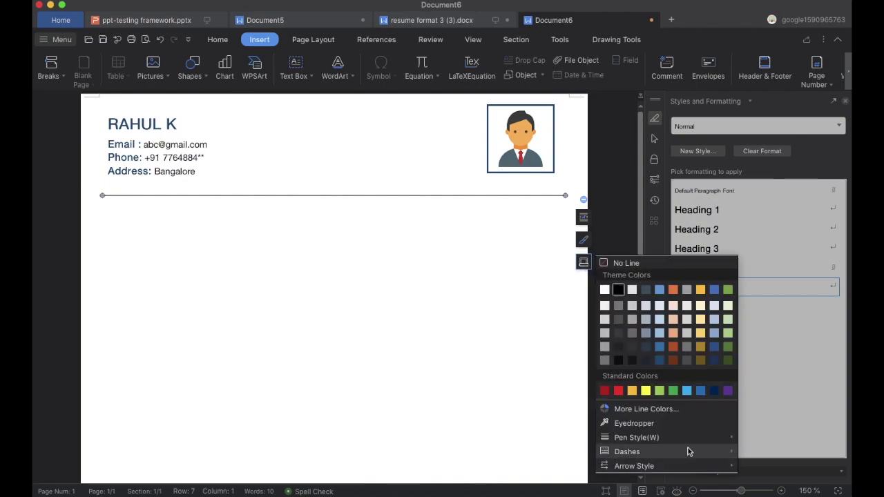
mouse_move(678, 442)
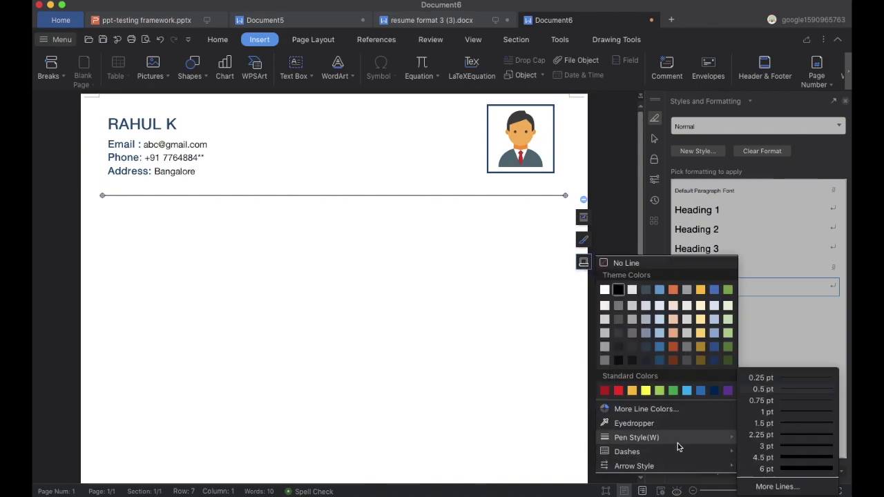
click(791, 423)
click(487, 296)
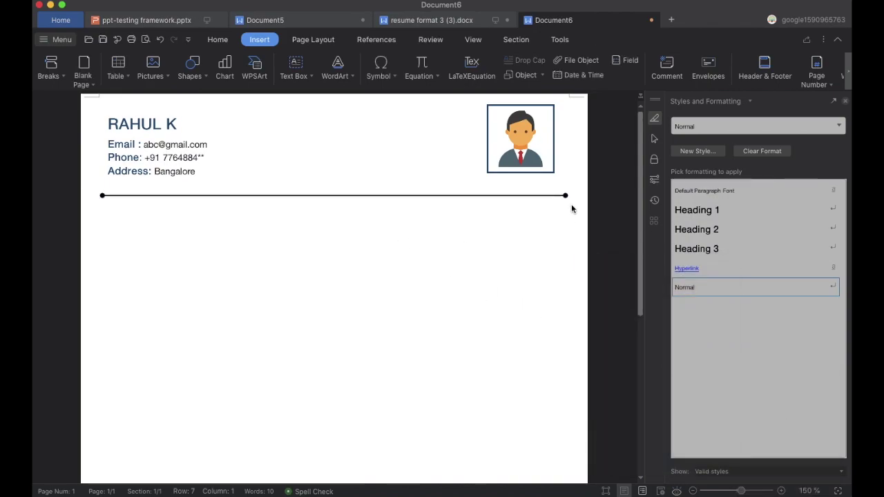
Nudge the rule slightly up and place the cursor below it.
key(Return)
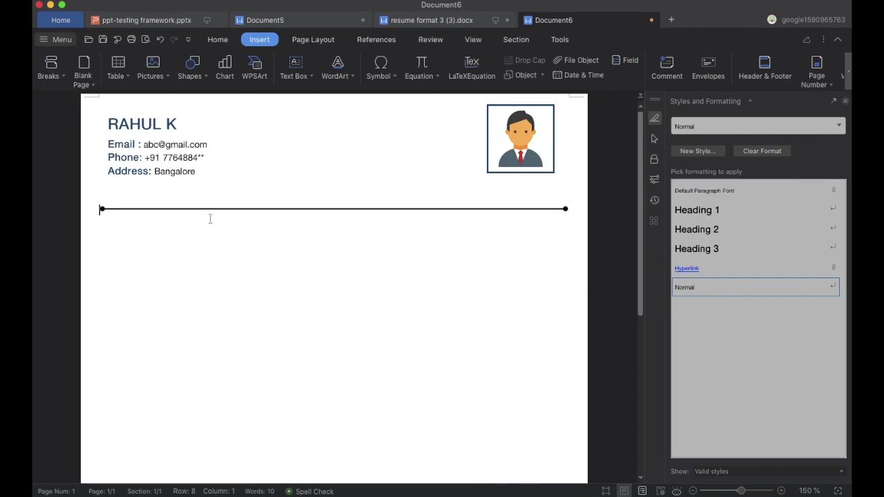
key(BackSpace)
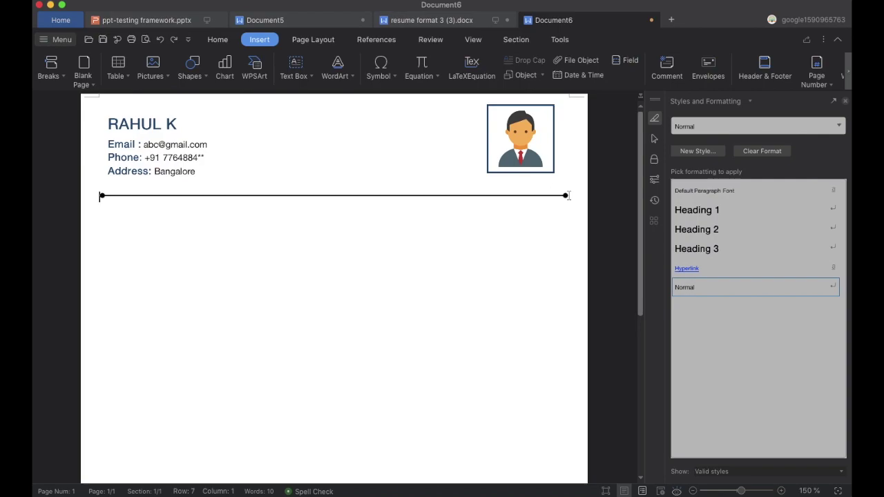
mouse_move(168, 196)
mouse_down()
mouse_move(168, 206)
mouse_move(162, 192)
mouse_up()
click(113, 208)
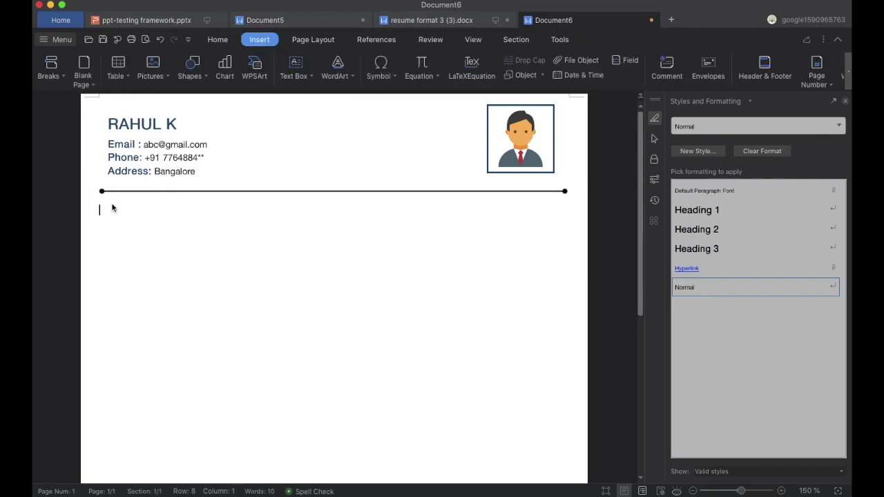
Type the OBJECTIVES : heading and paste the objective paragraph from the older resume below it.
text(o)
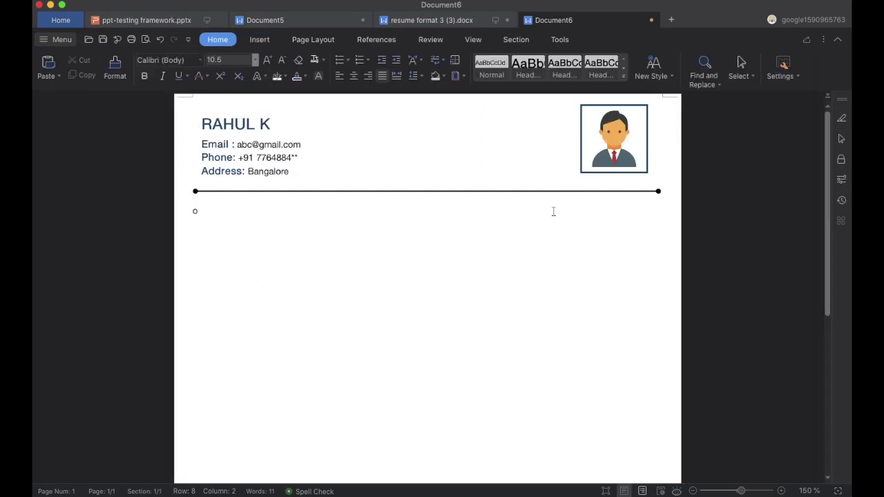
text(BJECTIVES :)
key(Return)
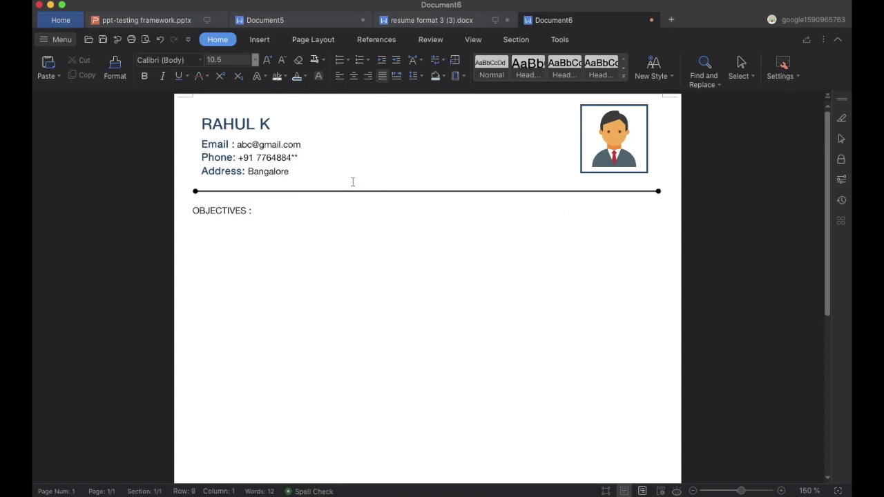
click(422, 24)
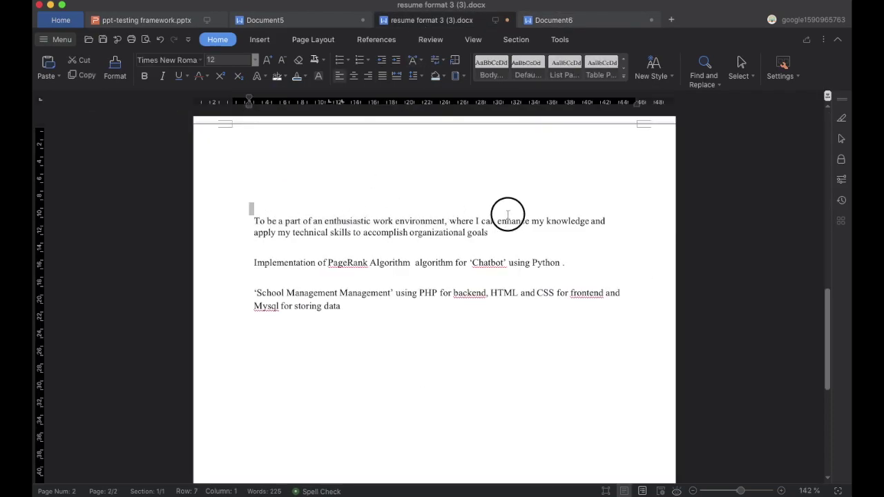
triple_click(490, 233)
key(super+c)
click(575, 23)
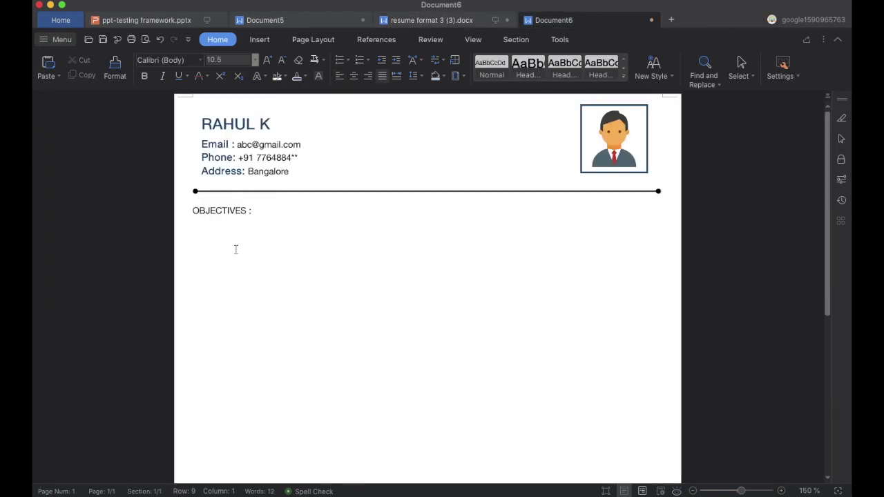
key(super+v)
Set the OBJECTIVES : heading to 14 pt.
drag(255, 210, 192, 211)
click(199, 61)
click(254, 60)
click(222, 187)
drag(193, 237, 418, 251)
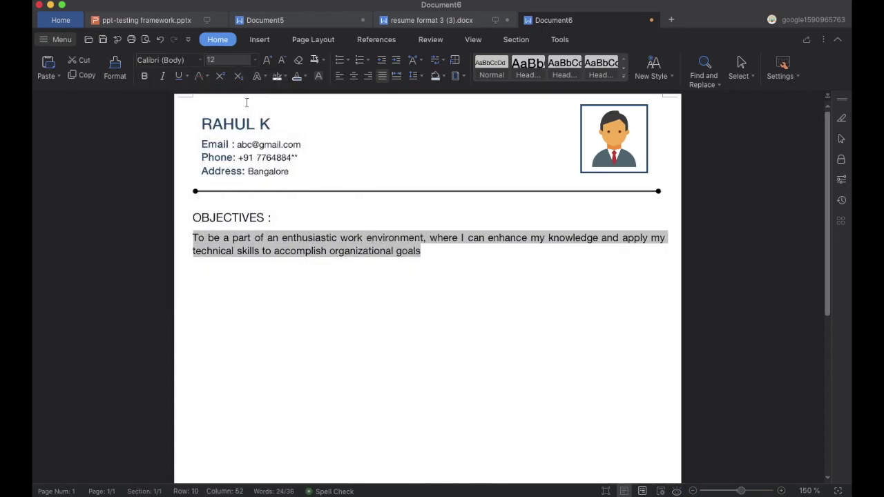
click(440, 261)
drag(274, 218, 193, 217)
Try bold and light-blue shading on the heading, then undo the shading and size change.
click(146, 79)
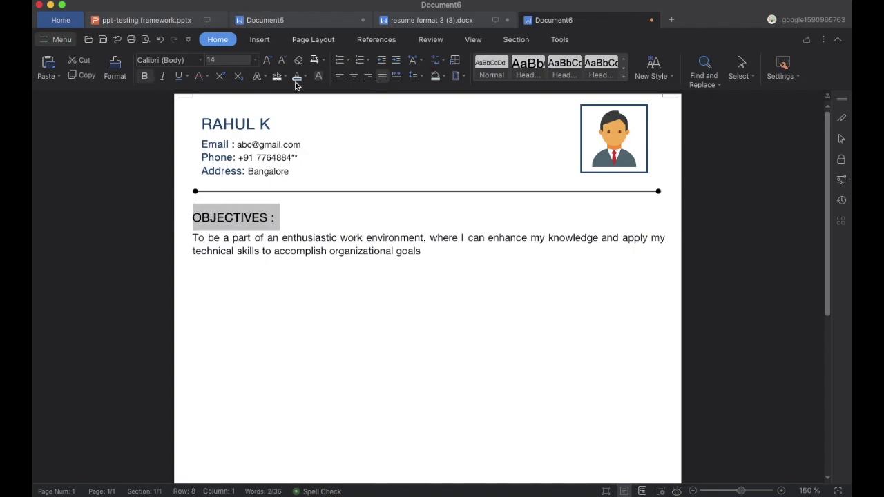
click(436, 78)
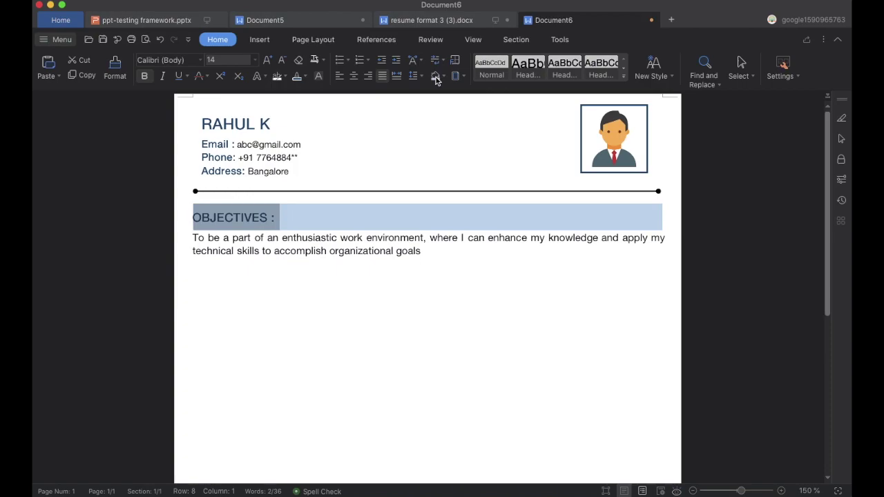
click(398, 218)
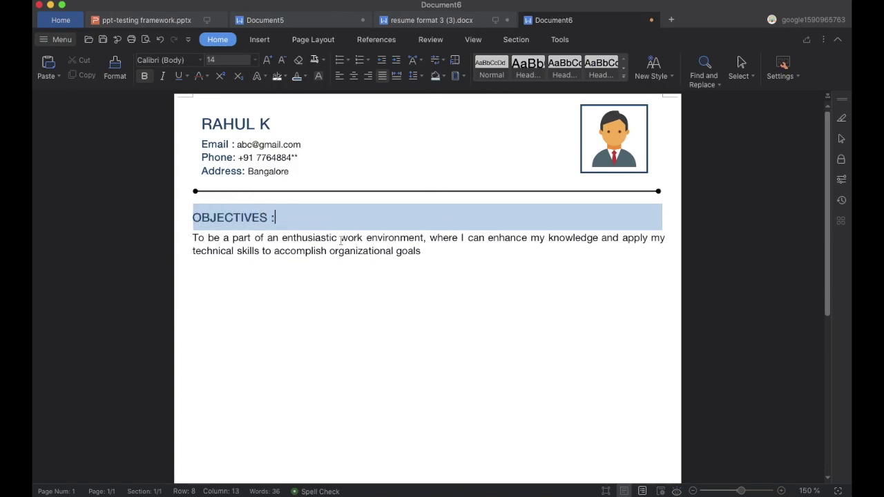
scroll(338, 237, down, 5)
scroll(341, 242, up, 5)
key(ctrl+z)
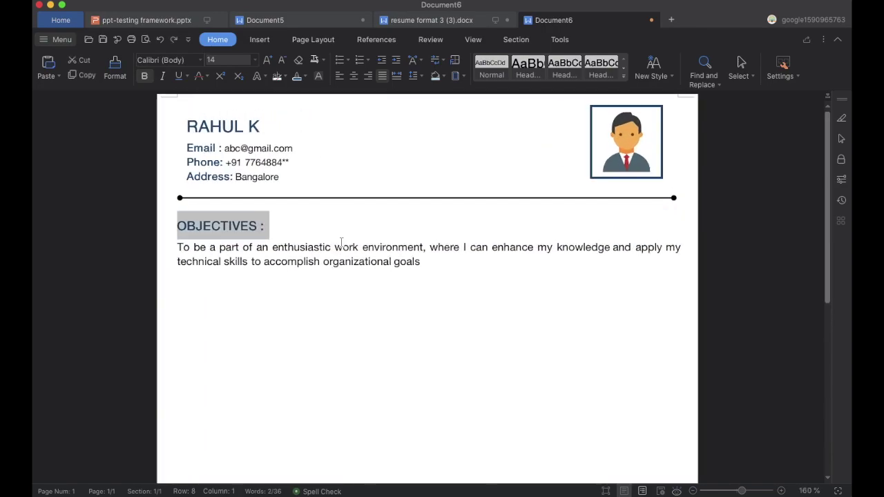
key(ctrl+z)
click(275, 227)
Shade the OBJECTIVES : heading blue and make it bold 12 pt.
drag(239, 220, 175, 220)
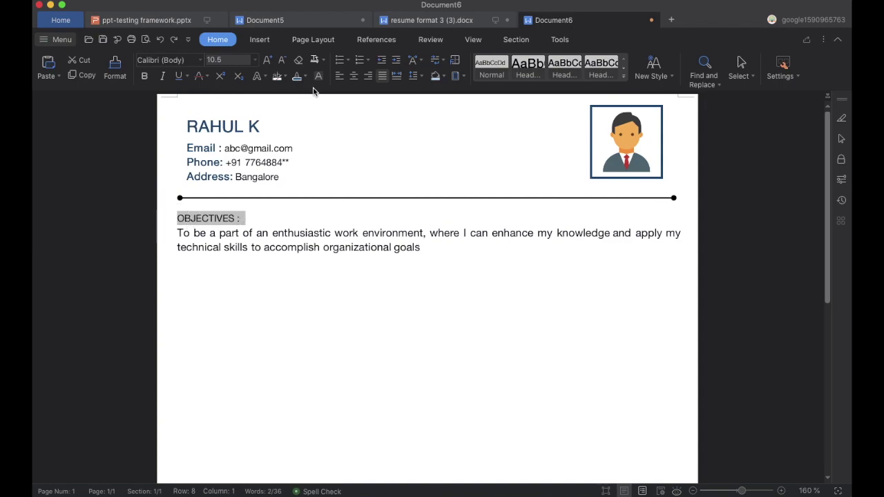
click(435, 76)
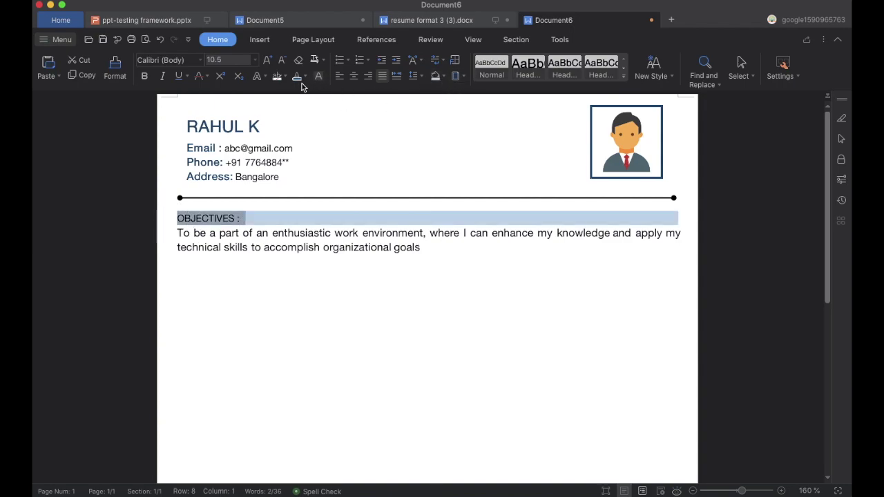
click(255, 60)
click(231, 177)
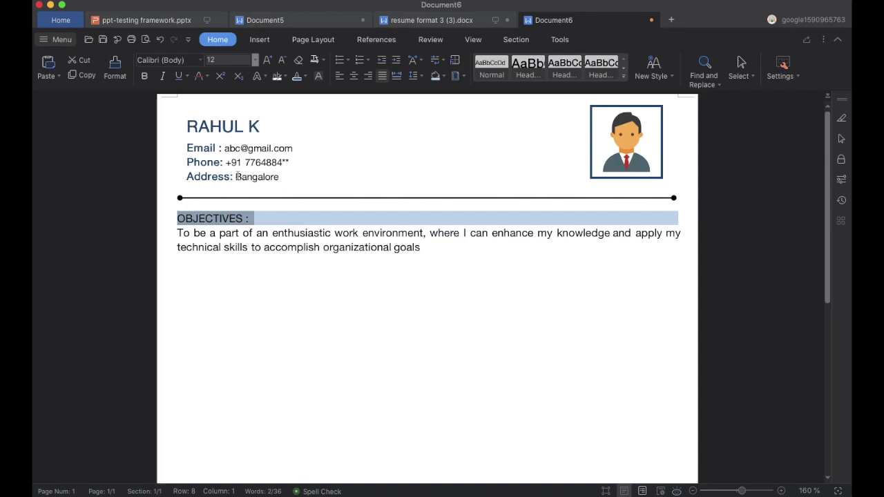
click(146, 77)
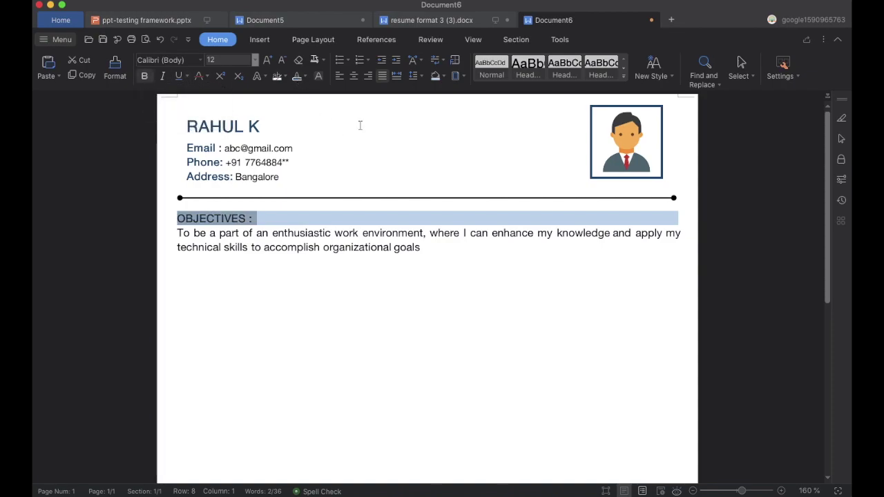
Give the heading a blue box border with 0 spacing on every side.
click(462, 76)
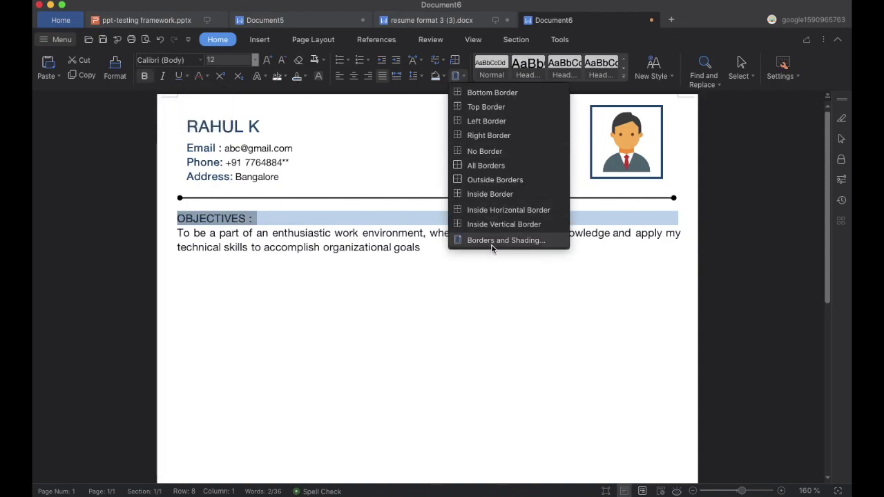
click(493, 244)
click(308, 194)
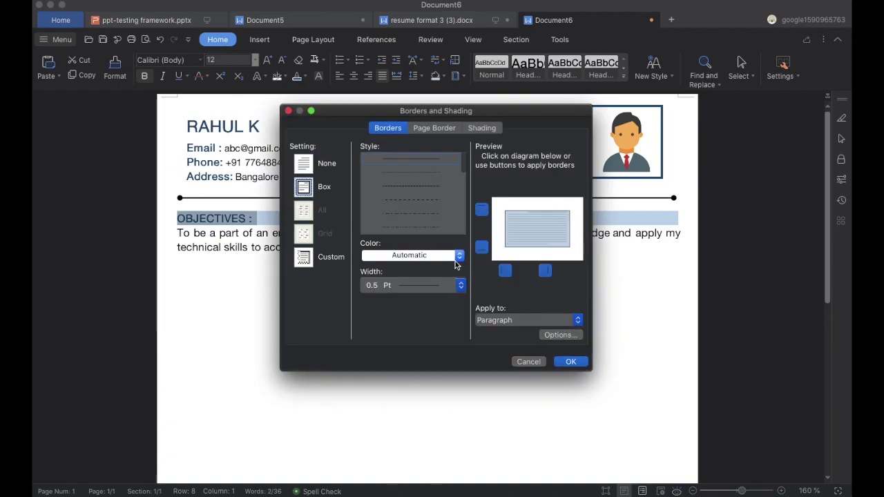
click(411, 256)
click(422, 338)
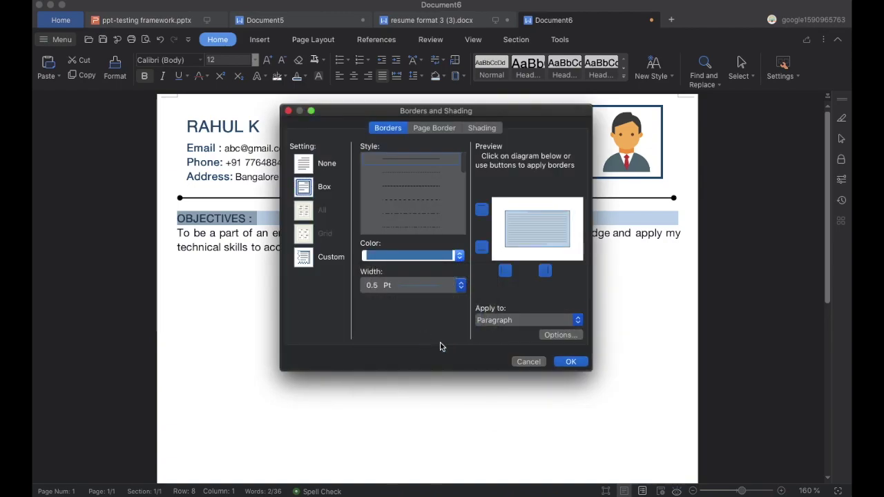
click(559, 335)
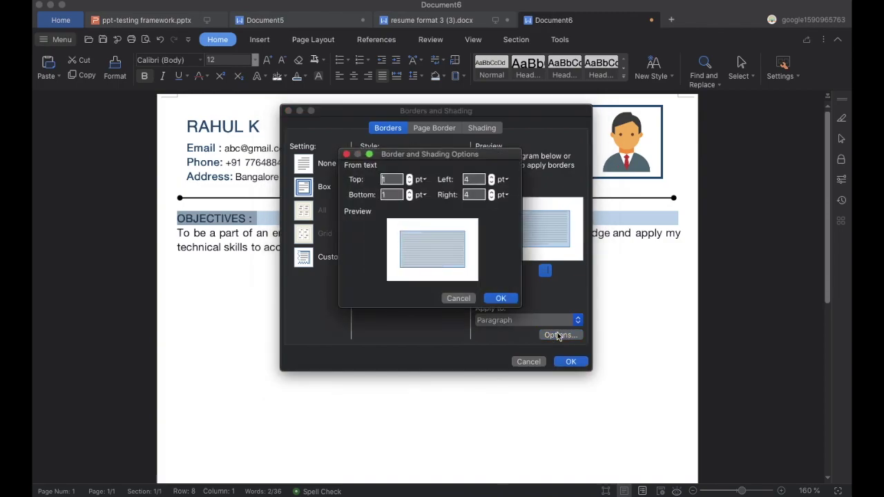
text(0)
click(390, 195)
text(0)
double_click(474, 179)
text(0)
double_click(470, 195)
click(501, 299)
click(570, 362)
Turn on the page rulers and start a new line after the objective paragraph.
click(178, 219)
click(420, 248)
click(473, 39)
click(301, 75)
click(217, 40)
click(473, 39)
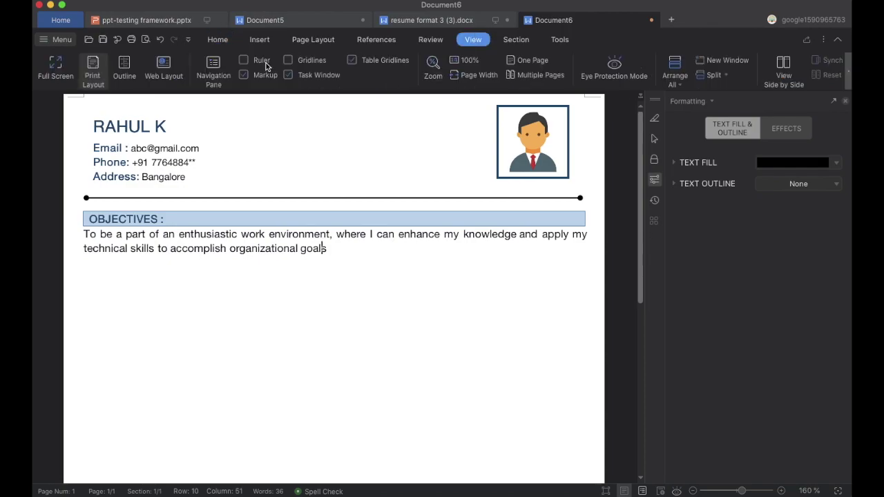
click(243, 60)
key(Return)
key(Return)
Type the SKILLS : heading and begin an arrow-bulleted list below it.
text(SKILLS :)
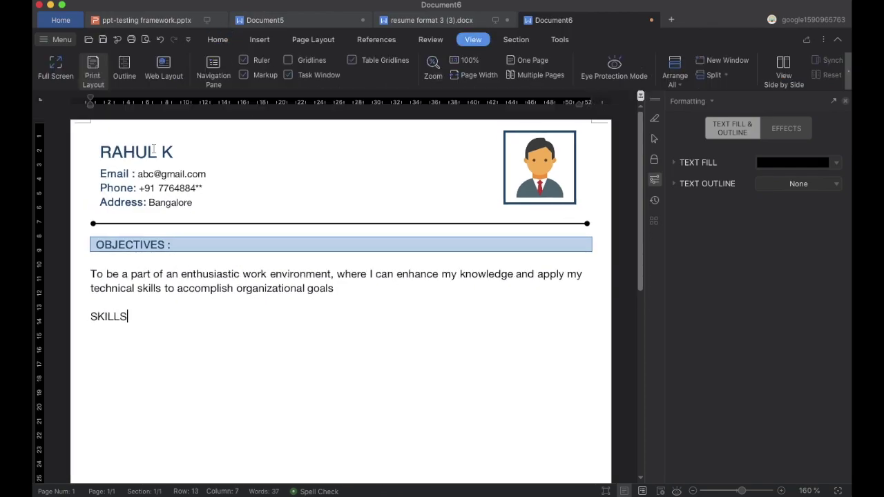
click(219, 42)
key(Return)
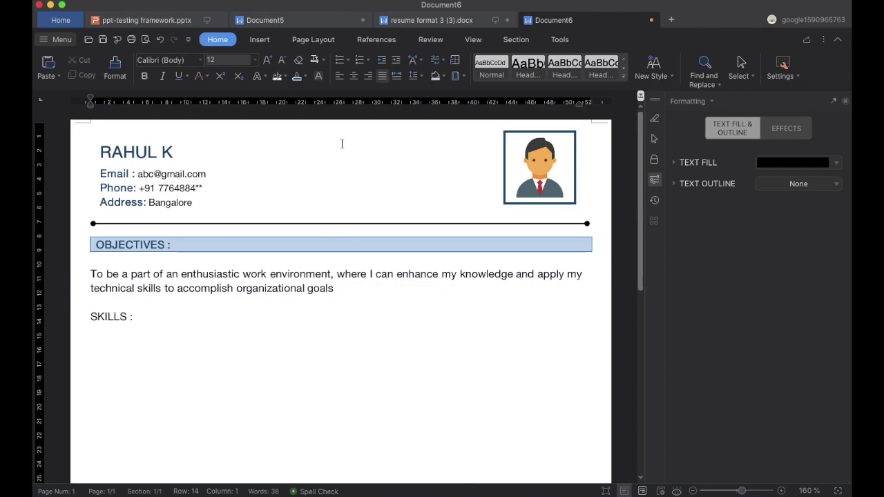
click(346, 60)
List four skills: Good Communication, Leadership Qualities, logical reasoning, content Writing.
text(Good Communication)
key(Return)
text(Leadership Qualities)
key(Return)
text(Good in)
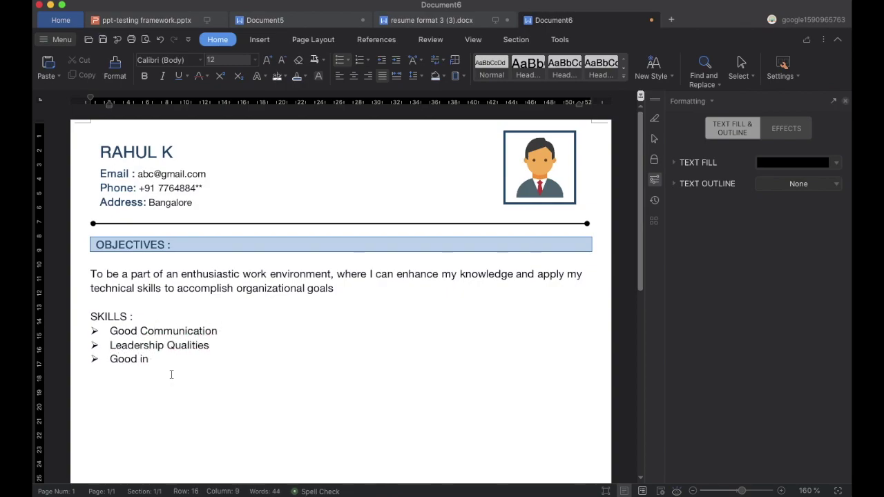
text( logival reasoning)
key(Return)
text(Good in content Wrin)
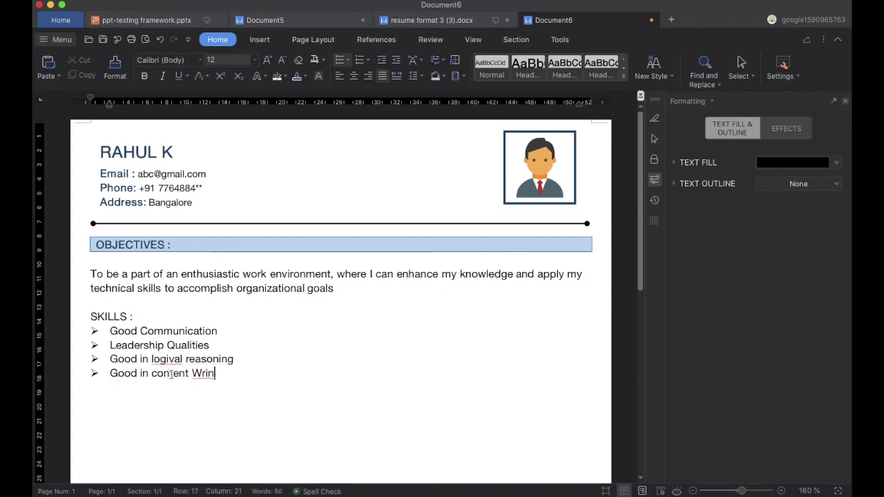
key(BackSpace)
text(ting)
Correct 'logival' to 'logical' and select the SKILLS : heading.
click(169, 360)
key(BackSpace)
text(c)
click(135, 316)
drag(135, 316, 90, 317)
Shade the SKILLS heading light blue and box it with a dark blue border.
click(436, 76)
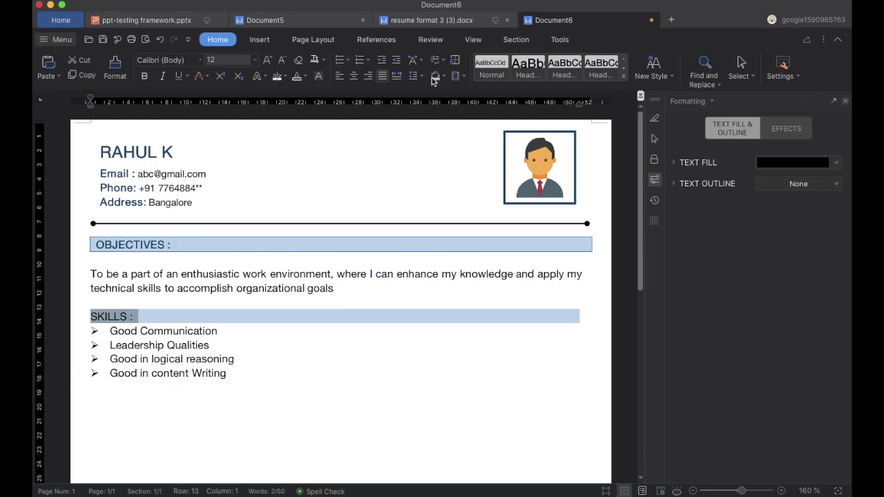
click(463, 76)
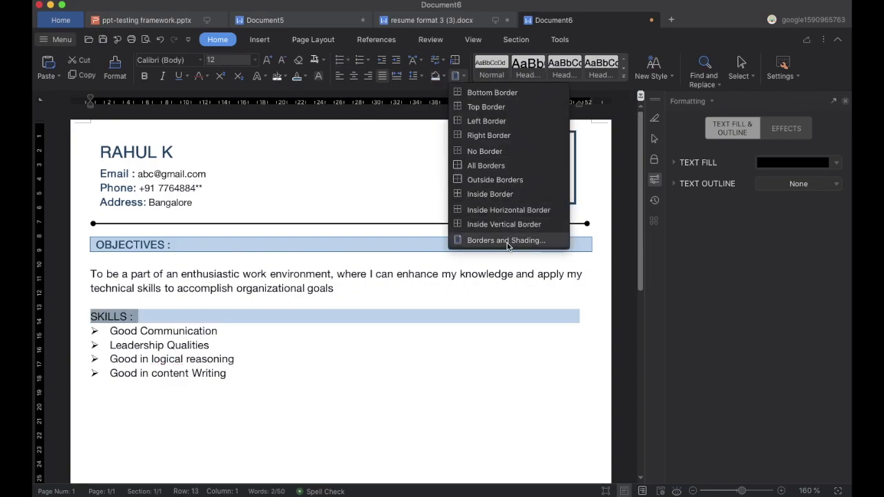
click(509, 243)
click(303, 188)
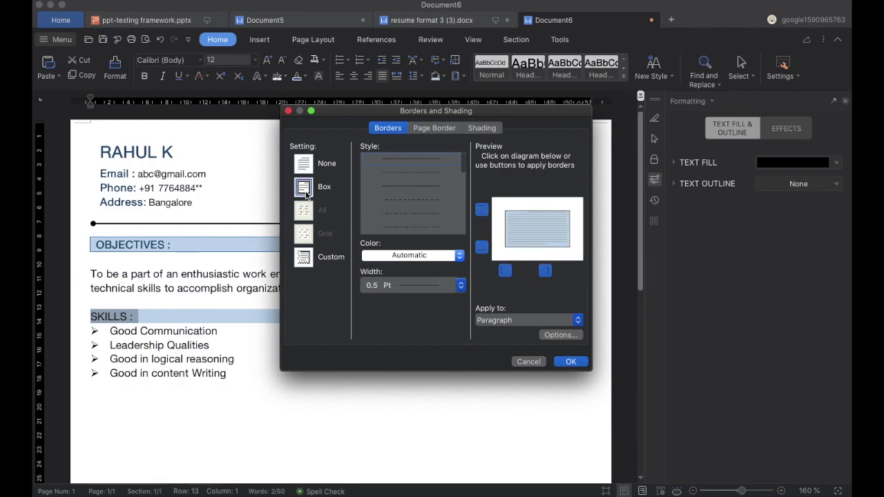
click(459, 258)
click(422, 328)
click(460, 257)
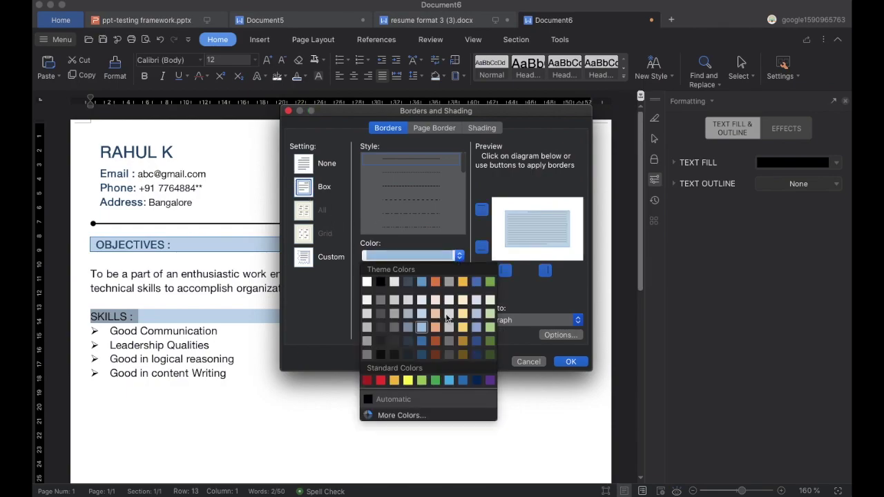
click(421, 341)
click(571, 362)
Indent the skills bullet list and leave a blank unbulleted line under the SKILLS heading.
drag(95, 104, 115, 108)
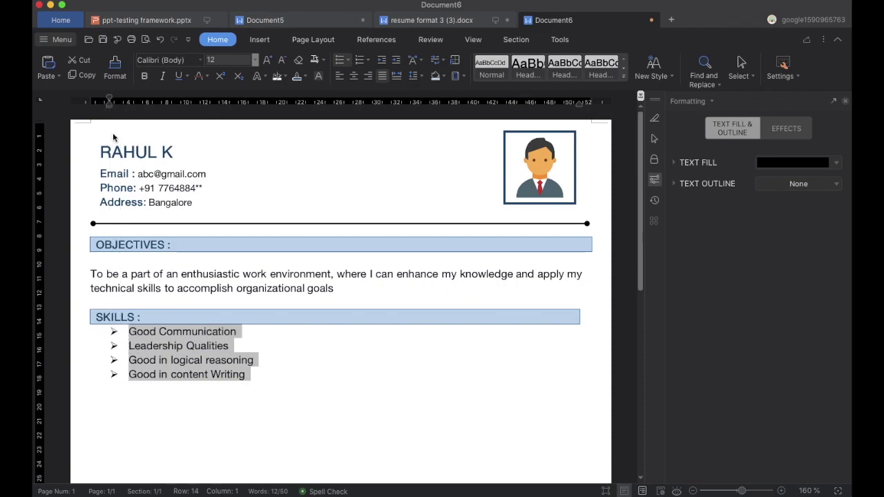
click(239, 408)
click(107, 337)
key(Return)
key(BackSpace)
key(BackSpace)
key(Return)
scroll(446, 369, down, 2)
Indent the objectives paragraph and type a TECHNICAL SKILLS heading below the skills list.
click(231, 209)
drag(90, 104, 109, 105)
scroll(121, 304, down, 2)
click(122, 305)
text(TE)
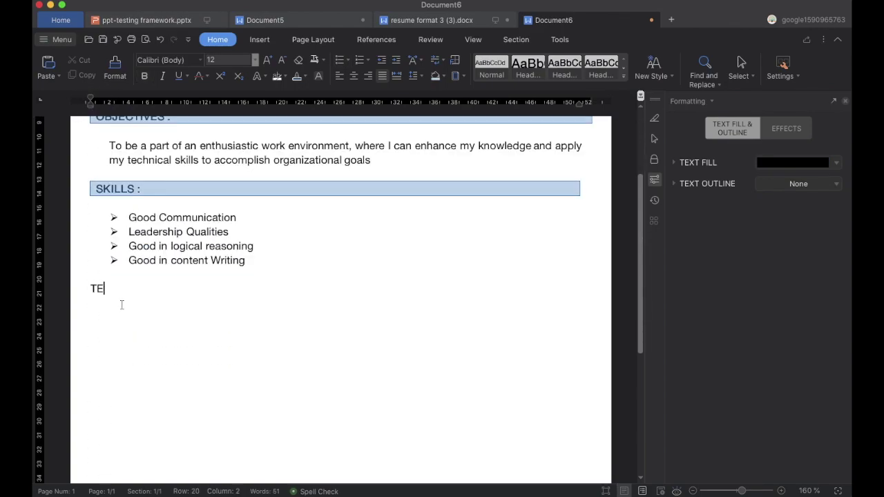
text(CHNICAL SKILLS)
key(Return)
Add arrow bullets 'Programming Languages : JAVA , C' and 'Microsoft Word , Powerpoint, Excel'.
click(349, 62)
click(385, 150)
text(Programm)
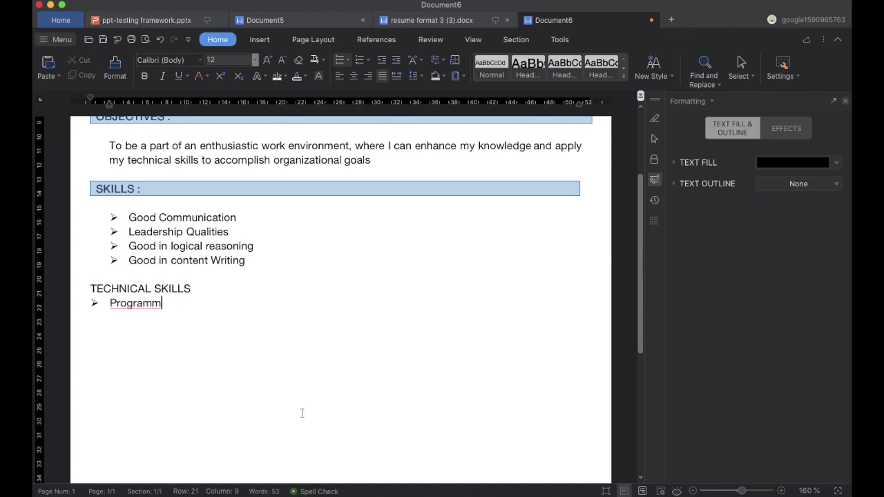
text(ing Languages)
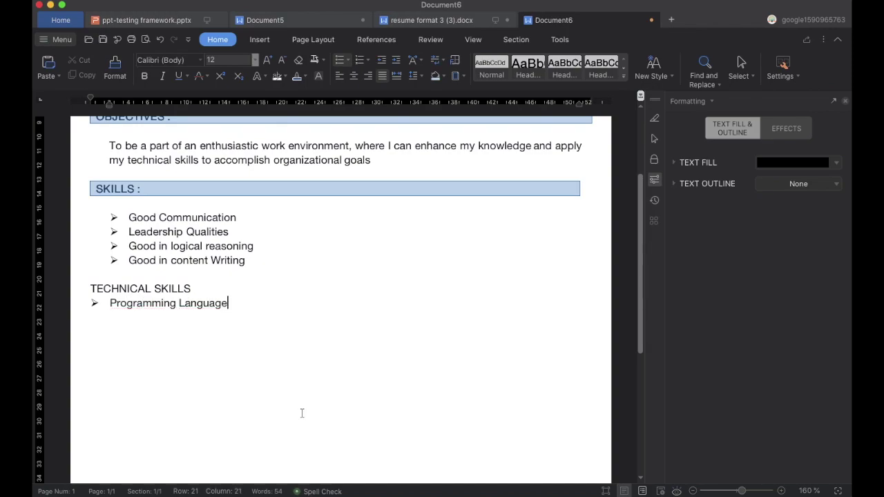
click(212, 265)
click(233, 303)
text(: JAVA , C)
key(Return)
text(Microsoft Word)
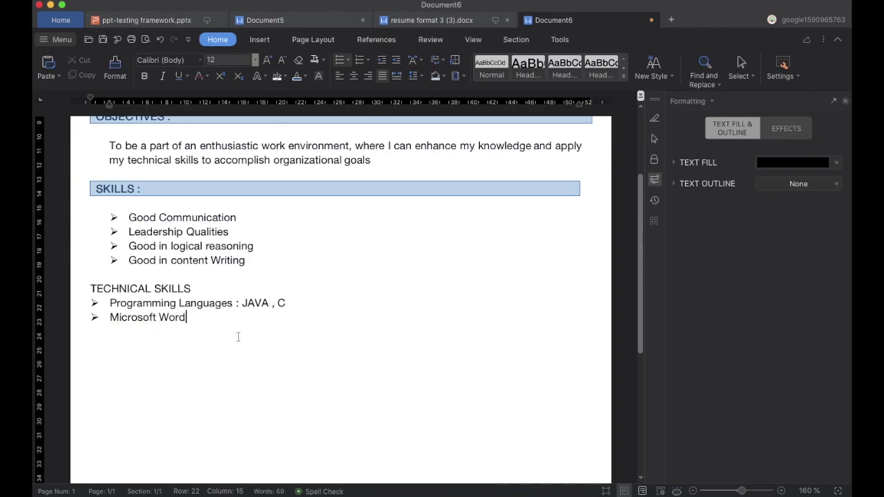
text( , Powerpoint, Excel)
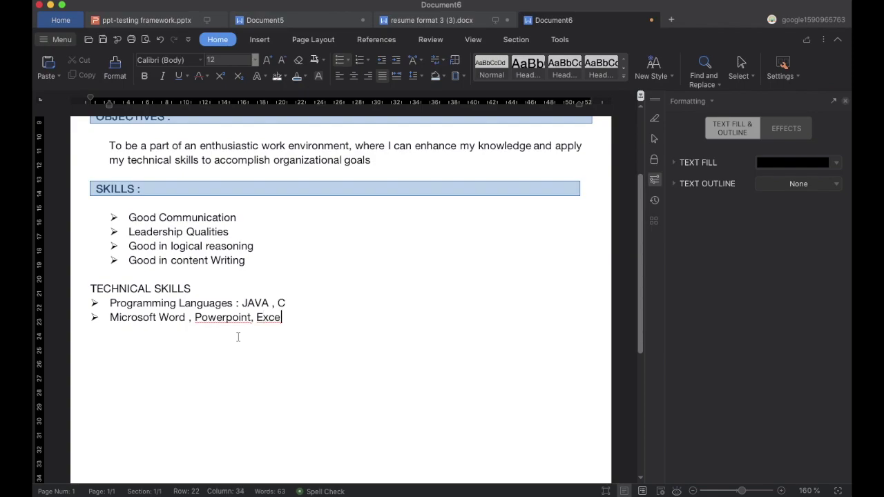
Give TECHNICAL SKILLS a light-blue shaded, blue-bordered box and match its text style to other headings.
click(170, 289)
click(435, 76)
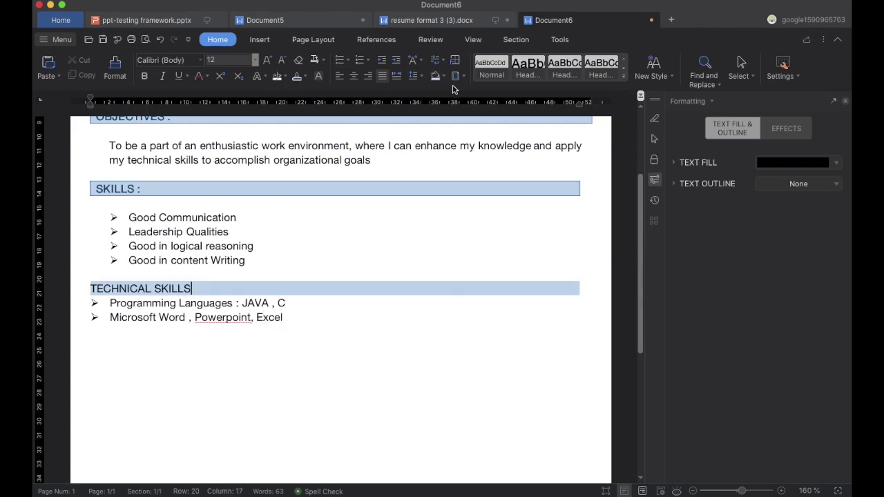
click(463, 76)
click(490, 239)
click(459, 256)
click(421, 344)
click(559, 336)
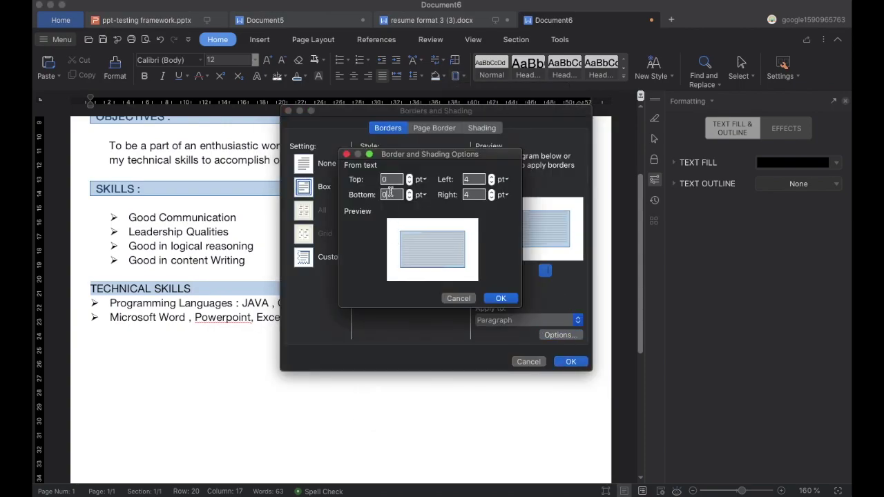
click(500, 299)
click(564, 360)
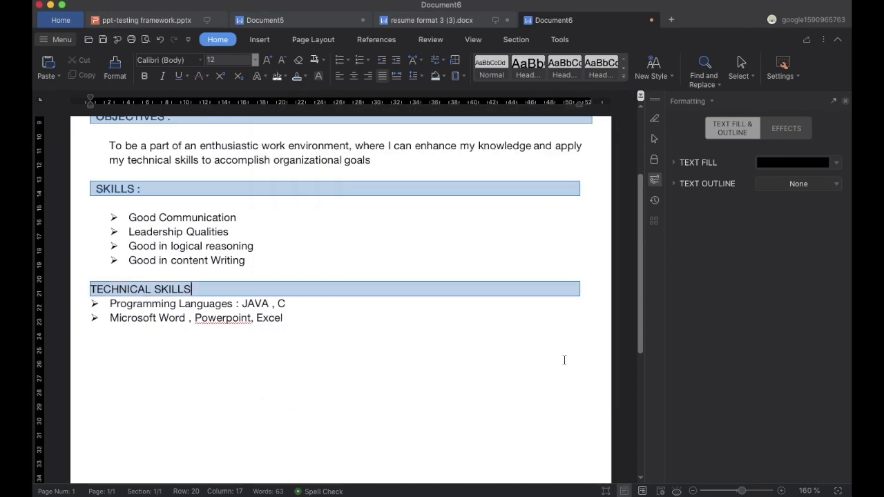
triple_click(159, 289)
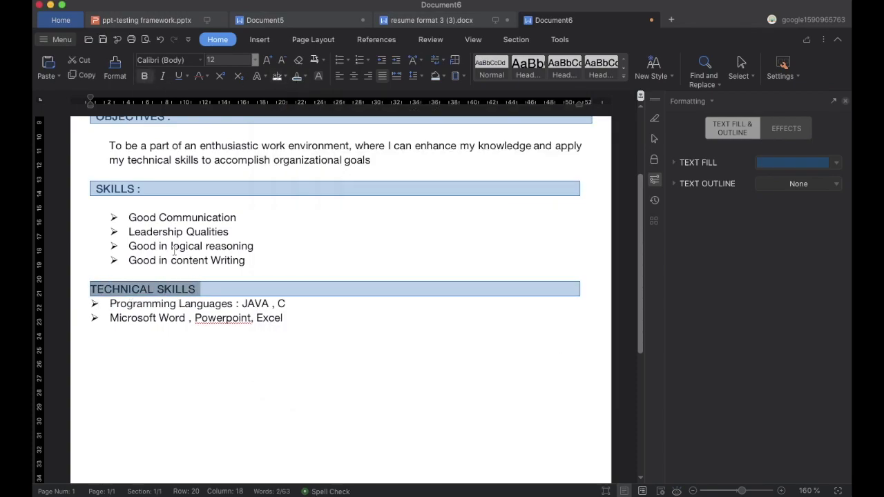
click(85, 294)
Indent the Programming Languages and Microsoft Word bullets on the ruler.
click(180, 347)
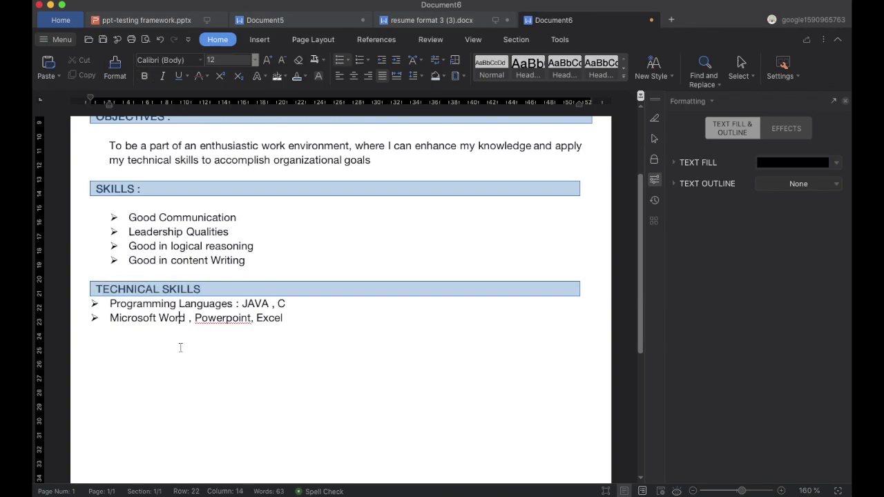
click(103, 304)
drag(91, 101, 109, 102)
click(109, 317)
drag(90, 102, 109, 102)
click(207, 369)
Add a blank line above the list and an ACADEMIC BACKGROUND heading below it.
click(129, 305)
key(Return)
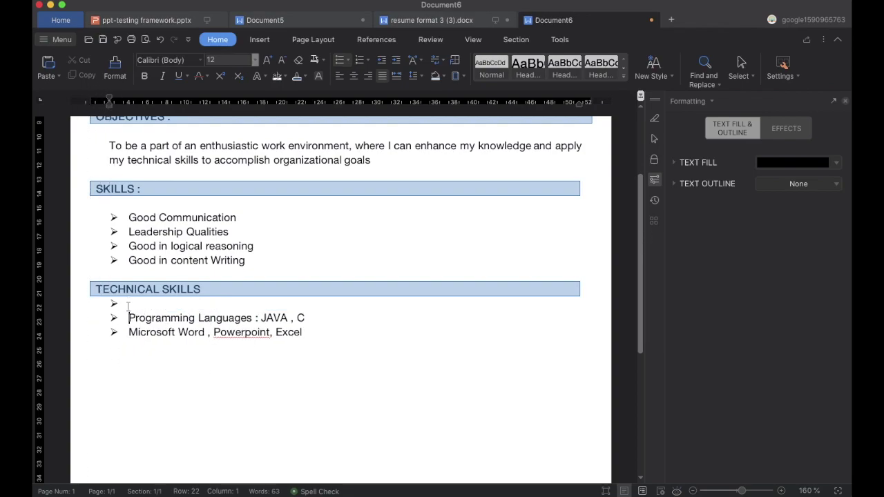
key(super+z)
click(236, 361)
text(ACADEMIC BACKGROUND)
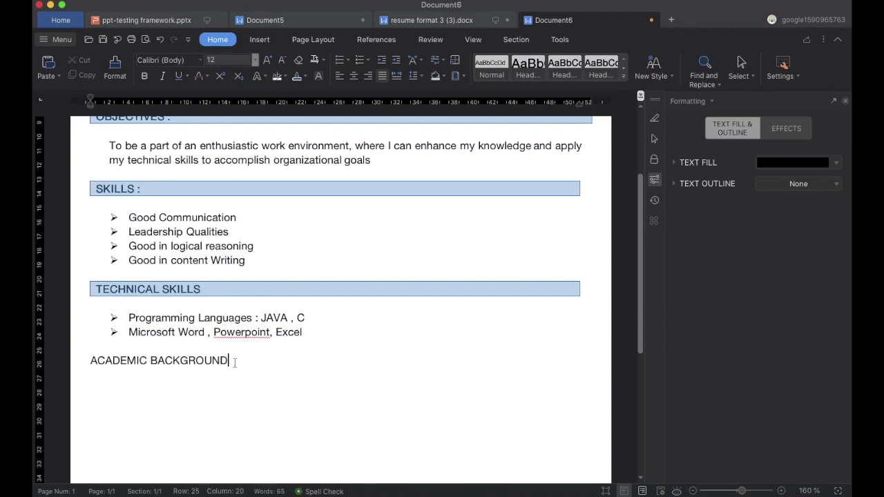
key(Return)
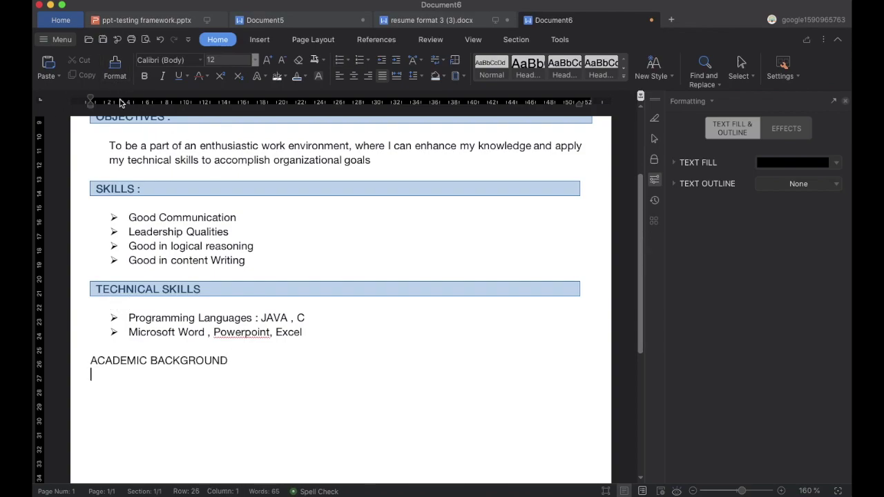
Insert a four-column table with headers Qualification, Insritution, Passing Year and Percentage.
click(261, 39)
click(129, 76)
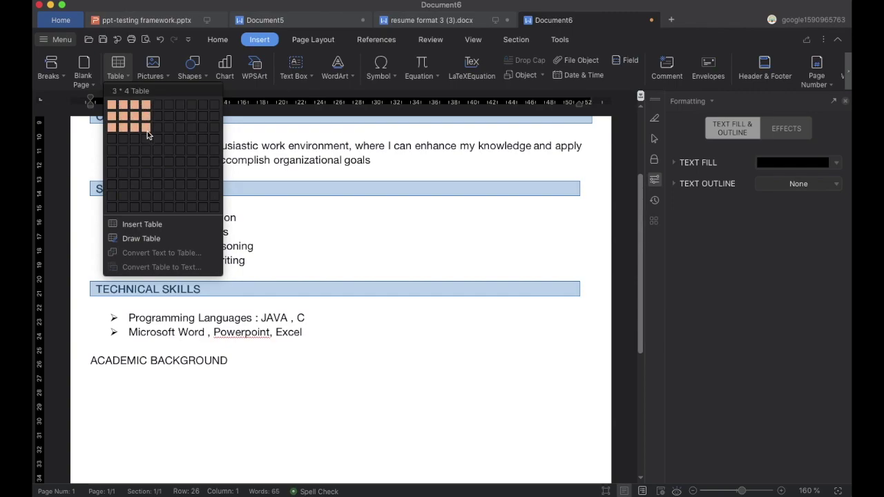
click(145, 149)
text(Q)
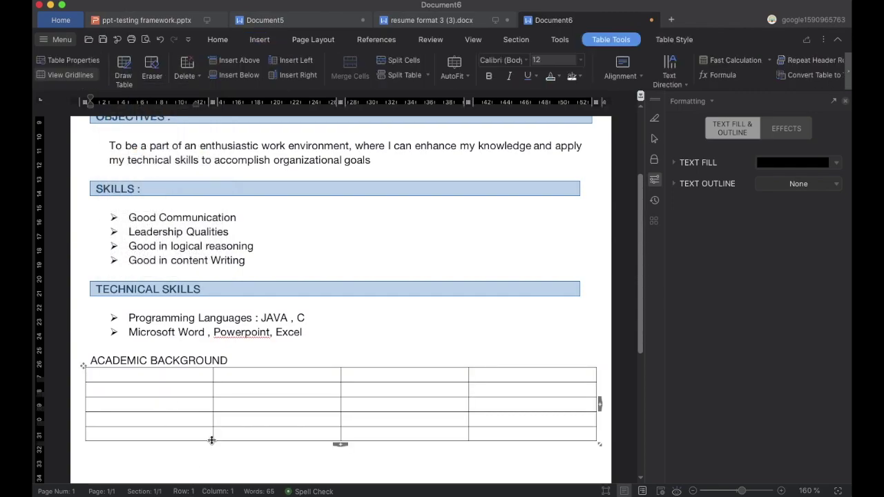
text(ualification)
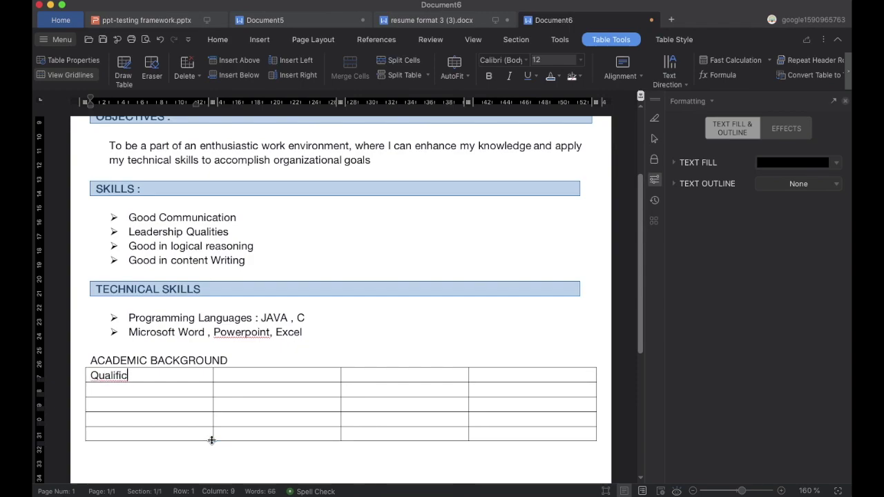
click(245, 378)
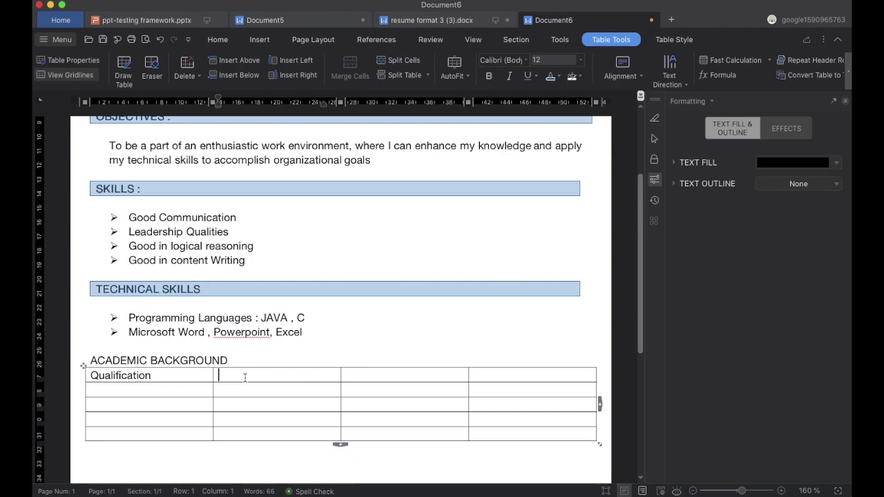
text(Insr)
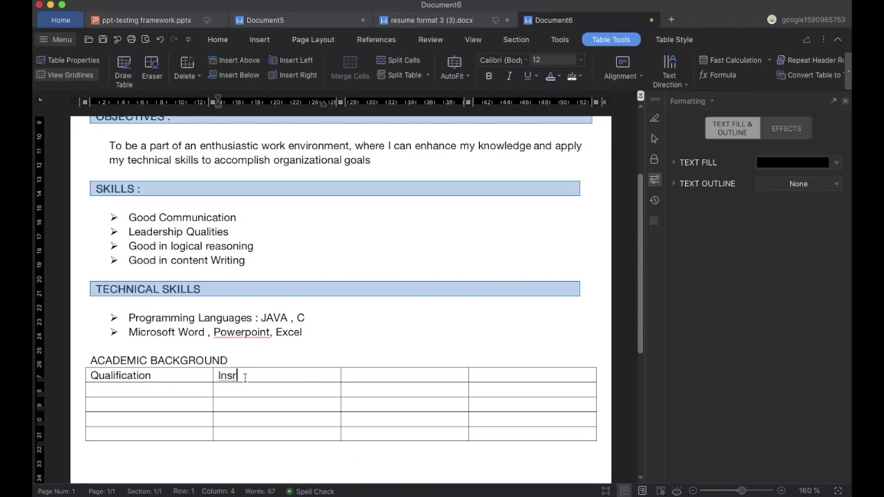
key(BackSpace)
text(titution)
click(353, 373)
text(Pa)
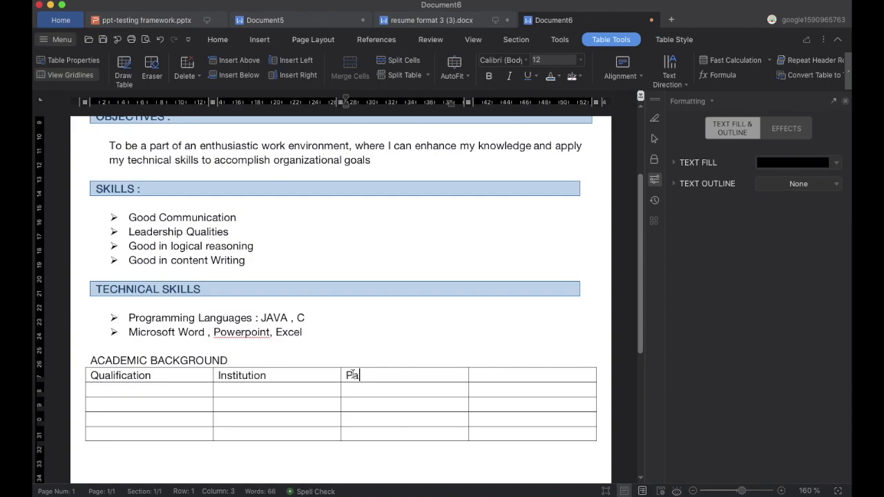
text(ssing Year)
click(499, 380)
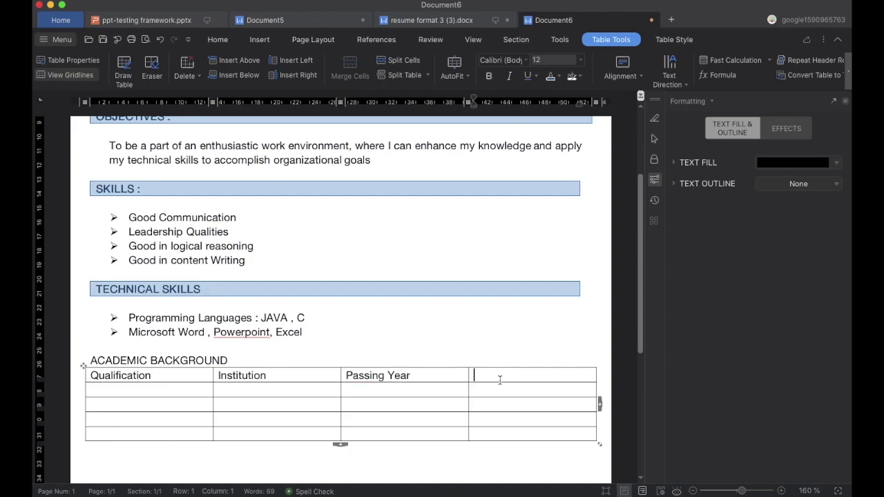
text(Percentage)
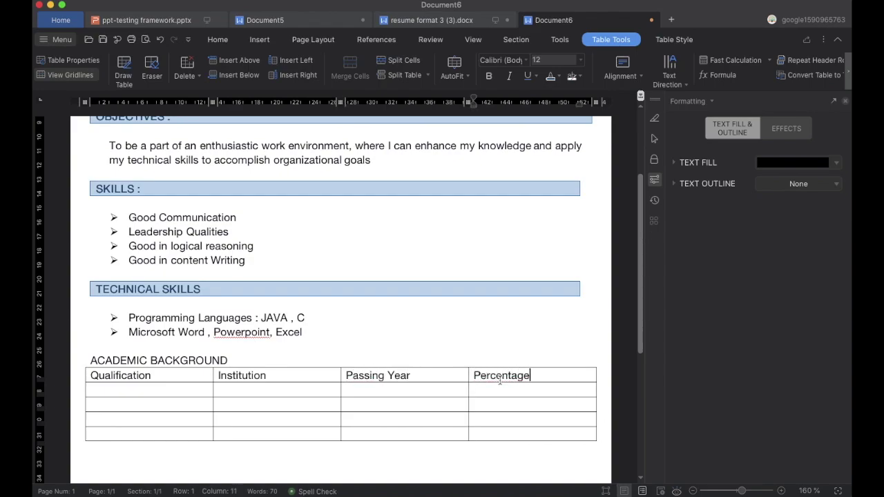
Fill the MBA row: ABC College, 2021, 80.
click(140, 391)
text(M)
key(BackSpace)
text(MBA)
click(251, 388)
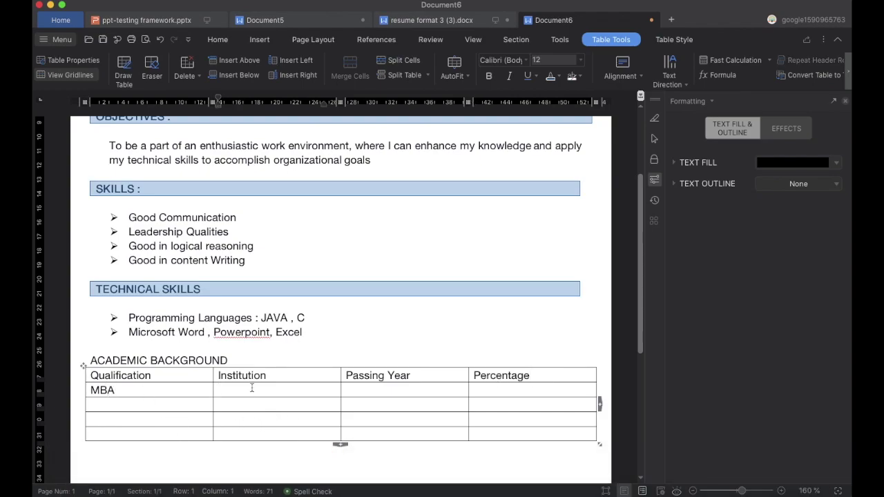
text(ABC College)
click(373, 390)
text(2021)
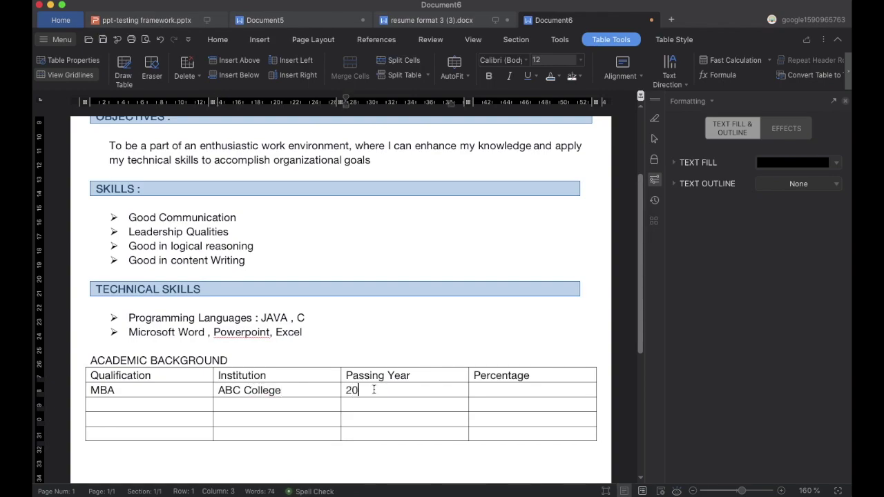
click(490, 391)
text(80)
Enter BBA, 12TH and 10TH in the Qualification column.
click(116, 406)
text(BBA)
click(113, 421)
text(12TH)
click(111, 434)
text(10TH)
Copy ABC College into the BBA, 12TH and 10TH Institution cells.
triple_click(253, 391)
key(super+c)
click(242, 407)
key(super+v)
click(243, 419)
key(super+v)
click(248, 433)
key(super+v)
Enter passing years 2019, 2016, 2014 and percentages 79, 65, 90 for BBA, 12TH, 10TH.
click(359, 406)
text(2019)
click(364, 419)
text(2016)
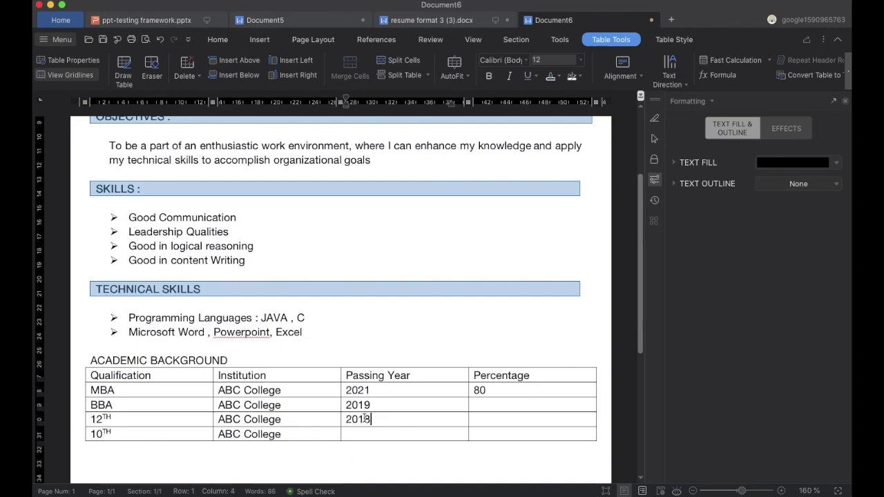
click(365, 434)
text(2014)
click(532, 406)
text(79)
click(482, 419)
text(65)
click(482, 434)
text(90)
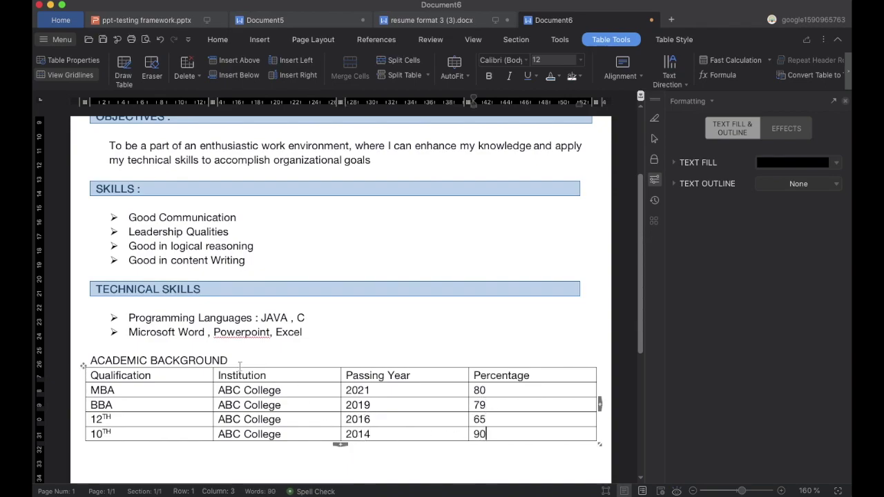
Add a blank line between the ACADEMIC BACKGROUND heading and the table.
click(236, 361)
key(Return)
click(213, 361)
Select the ACADEMIC BACKGROUND line and choose a blue Box border for the whole paragraph.
triple_click(228, 360)
click(218, 40)
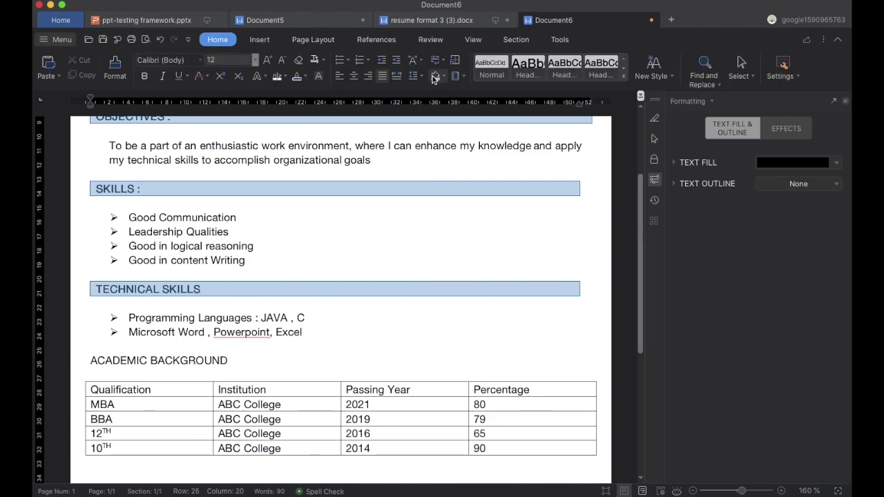
click(455, 76)
click(483, 250)
click(304, 186)
click(411, 254)
click(421, 344)
click(528, 320)
Set the border's top spacing to 0 and apply the blue box to the heading.
click(494, 344)
click(560, 334)
text(0)
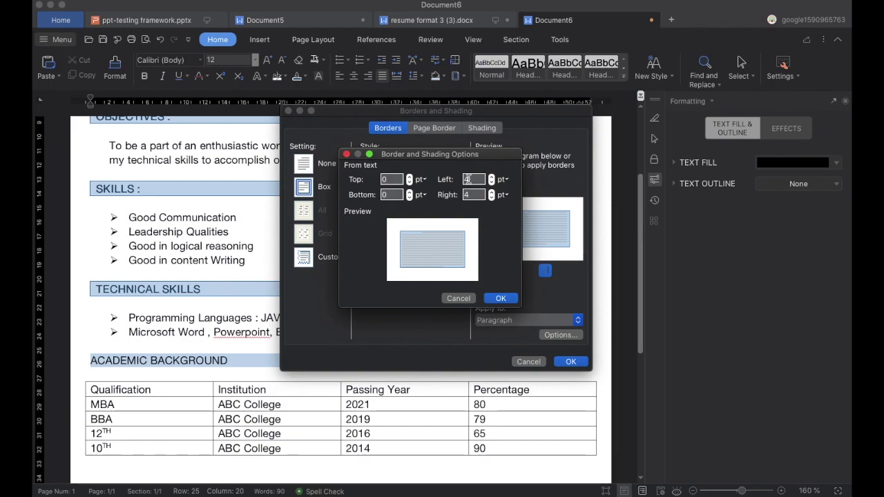
click(501, 298)
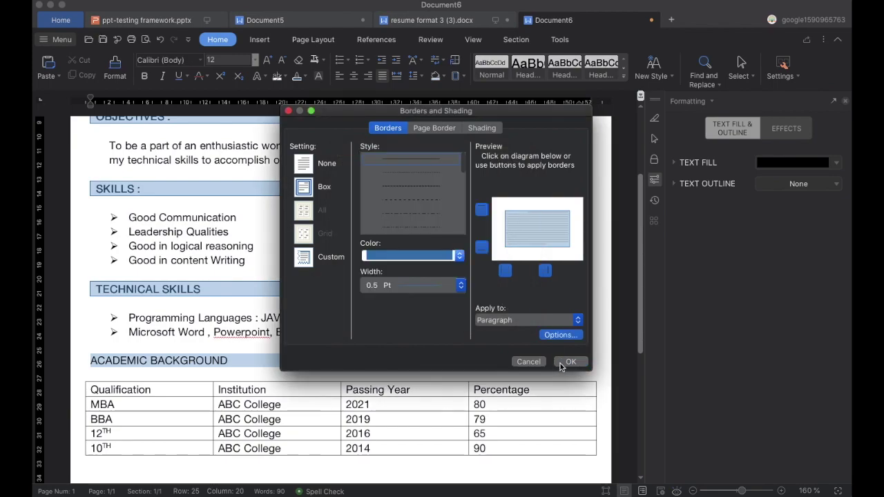
click(567, 362)
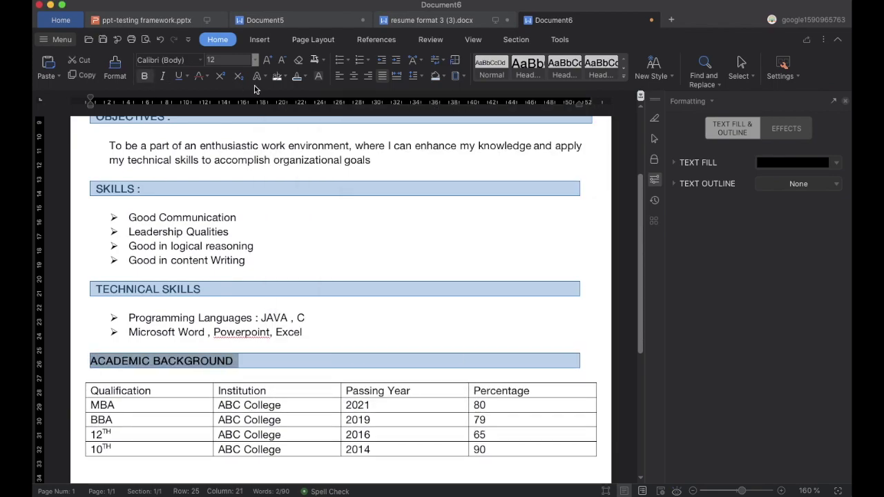
click(351, 322)
scroll(417, 343, down, 3)
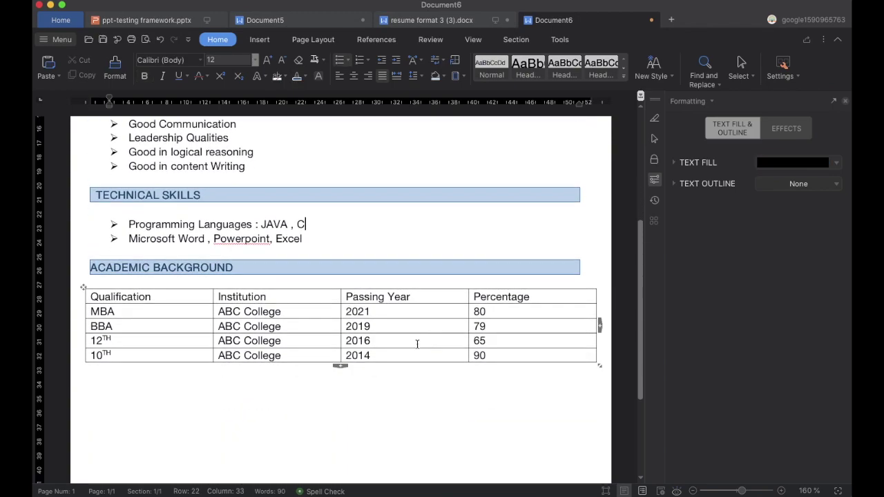
Narrow the academic table and shift it toward the page centre.
drag(599, 364, 558, 364)
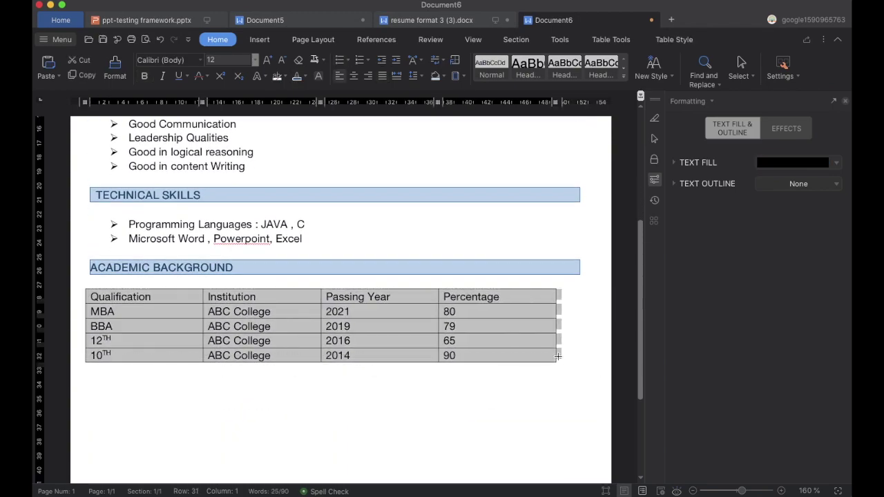
click(99, 281)
drag(97, 283, 98, 285)
Centre-align the text in every table cell.
click(166, 297)
drag(166, 297, 101, 294)
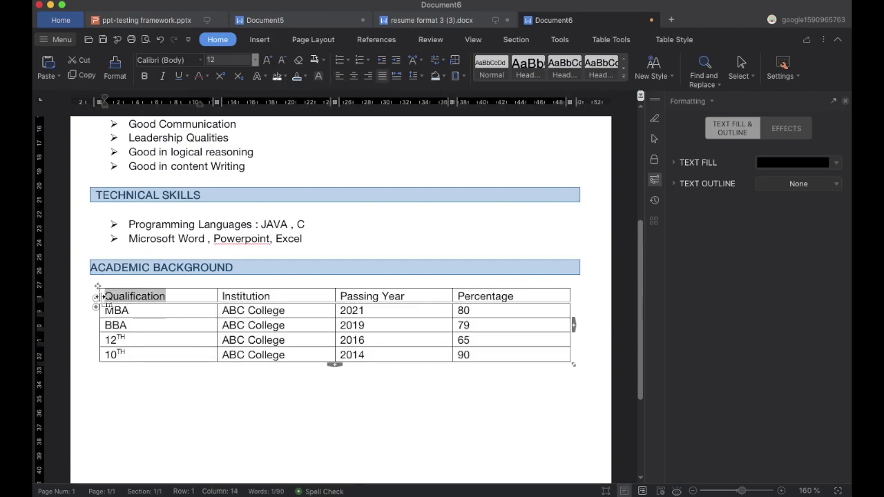
click(81, 319)
click(97, 288)
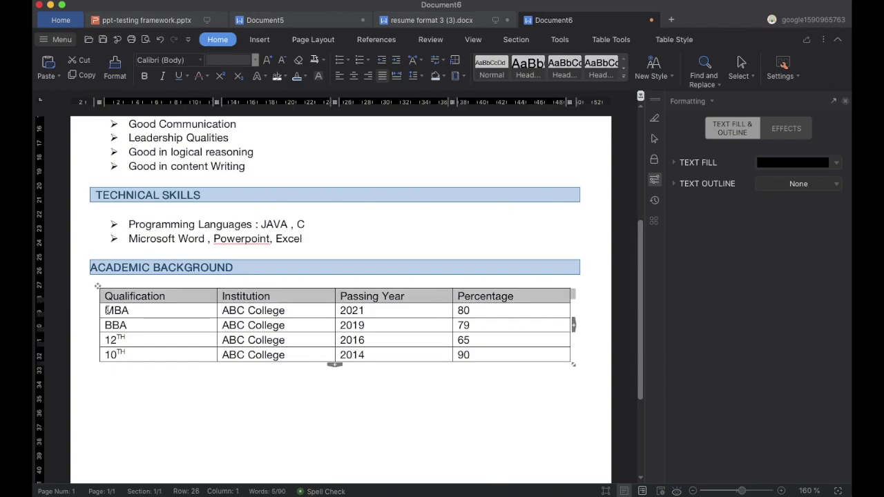
click(90, 397)
drag(462, 353, 166, 293)
click(353, 76)
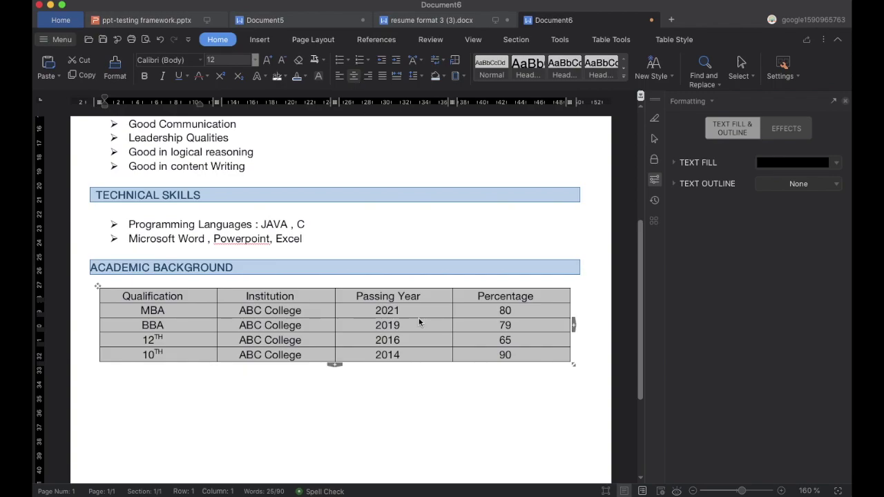
double_click(522, 299)
Make the header row bold blue and drag its border down to make it taller.
click(523, 298)
drag(540, 297, 164, 302)
click(145, 80)
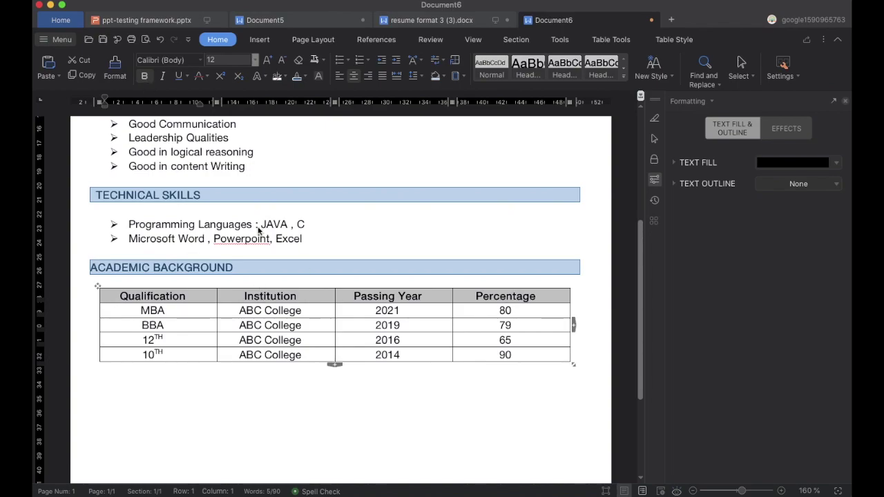
click(297, 76)
click(312, 414)
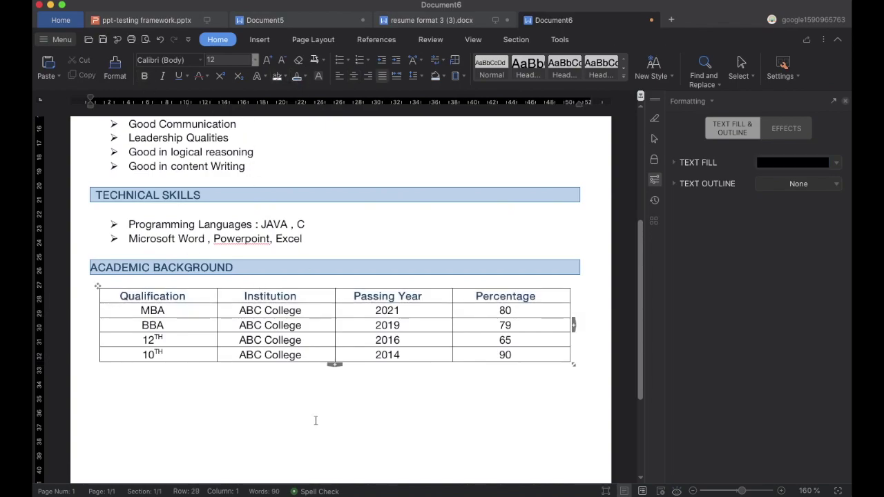
drag(200, 306, 237, 387)
Type the PROJECTS UNDERTAKEN heading and start an arrow-bulleted line beneath it.
scroll(201, 295, down, 3)
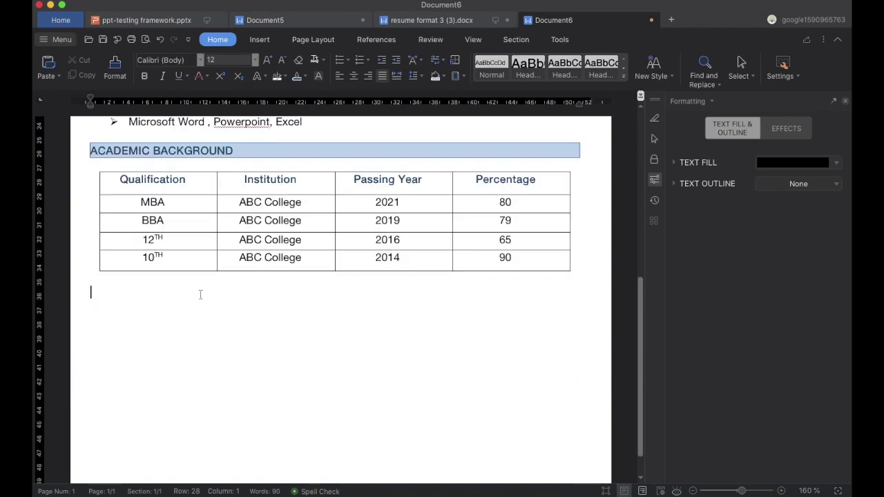
text(PROJECTS UNDERTAKEN)
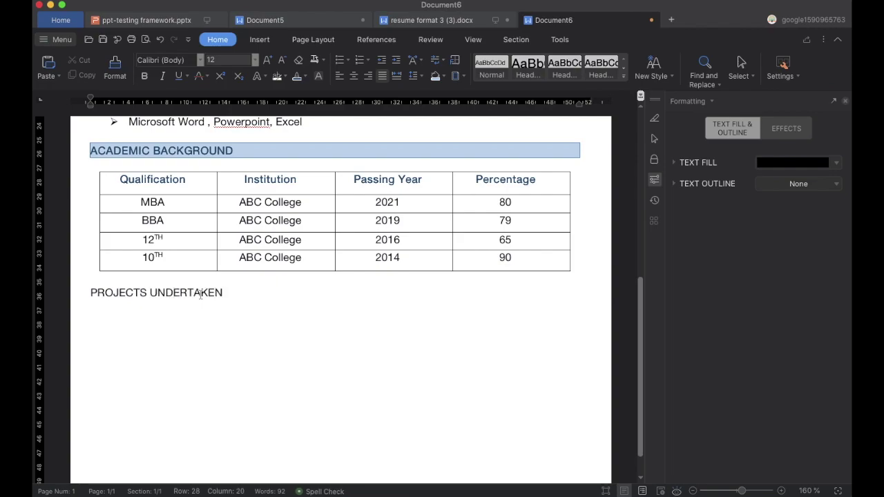
key(Return)
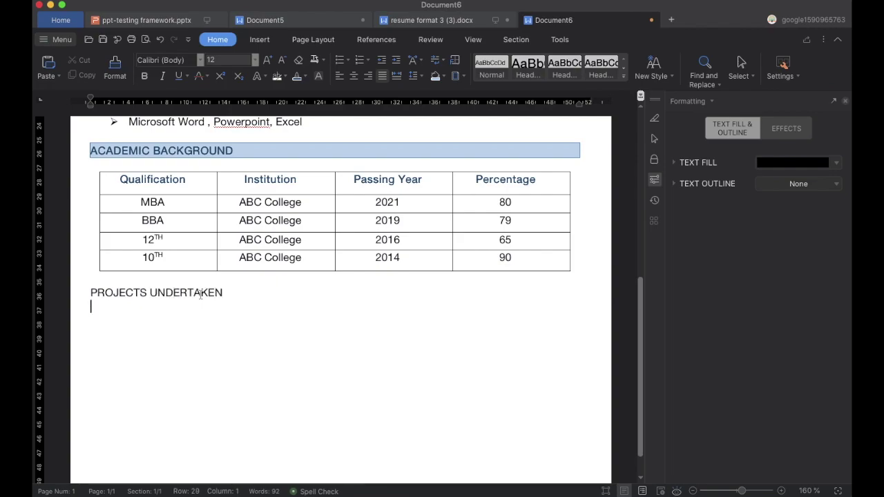
click(345, 60)
click(387, 134)
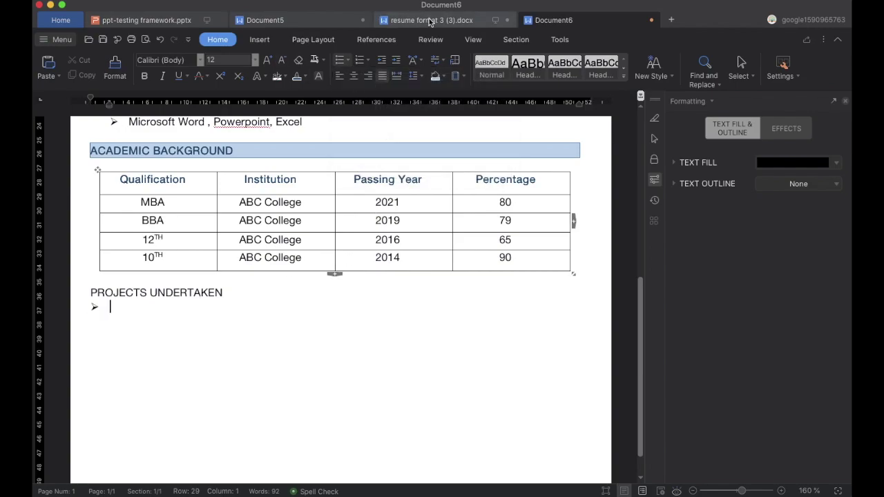
Copy the first project title from resume format 3 (3).docx and paste it as an arrow bullet.
click(430, 20)
drag(431, 301, 241, 255)
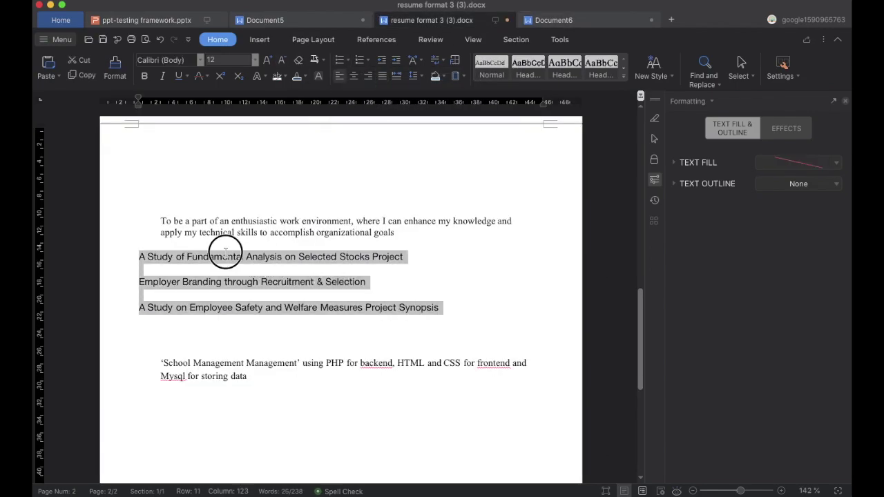
triple_click(265, 258)
key(ctrl+c)
click(554, 20)
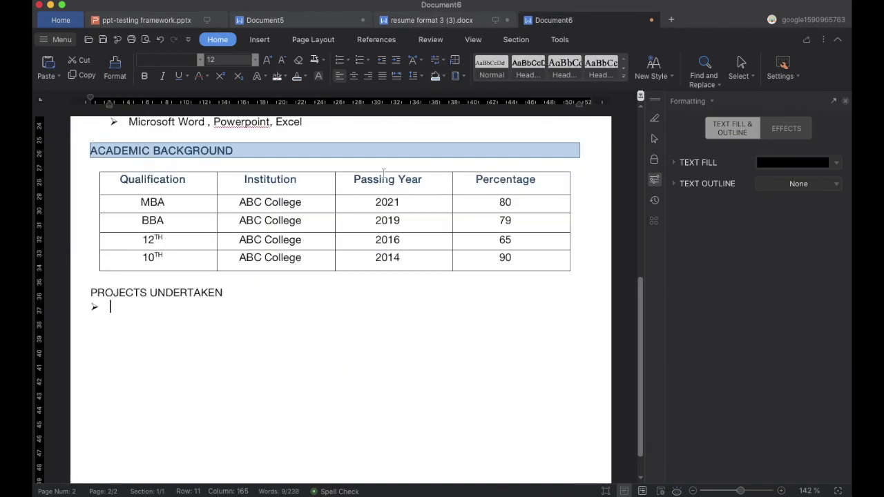
key(ctrl+v)
click(90, 309)
click(345, 60)
click(383, 137)
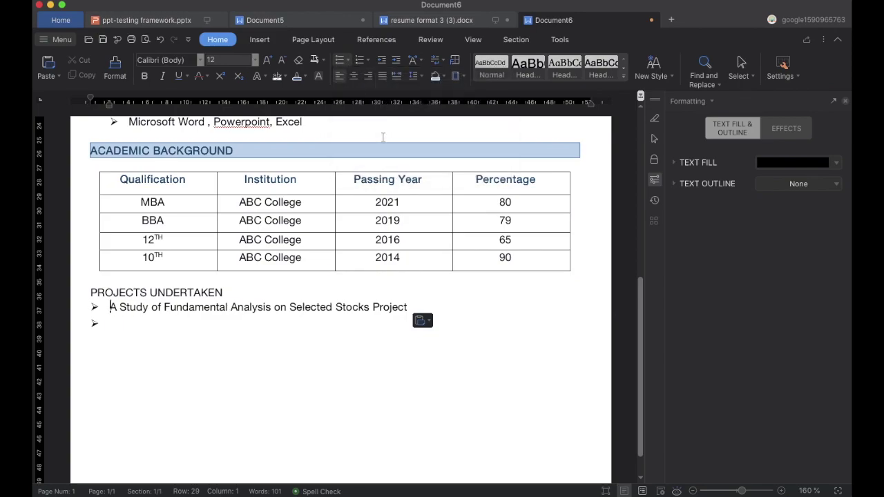
Copy the Employer Branding project title across and give it an arrow bullet.
click(431, 20)
click(237, 282)
triple_click(237, 281)
key(super+c)
click(566, 20)
key(super+v)
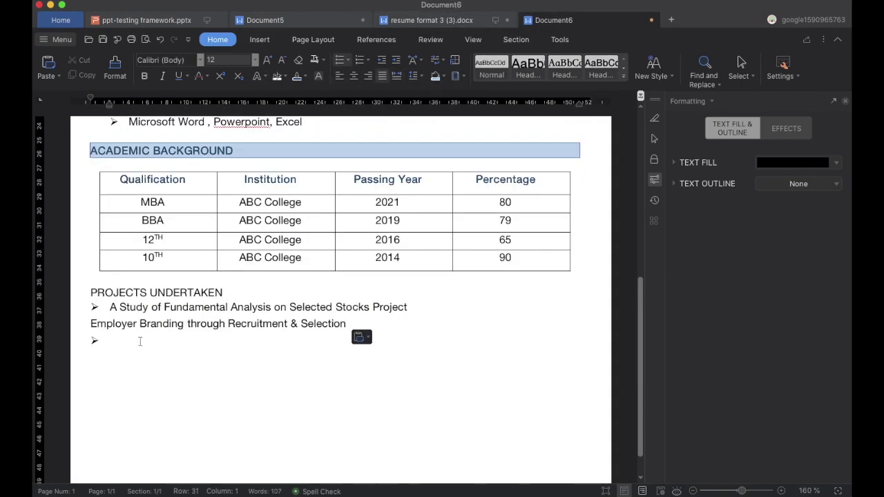
click(97, 324)
click(347, 60)
click(401, 126)
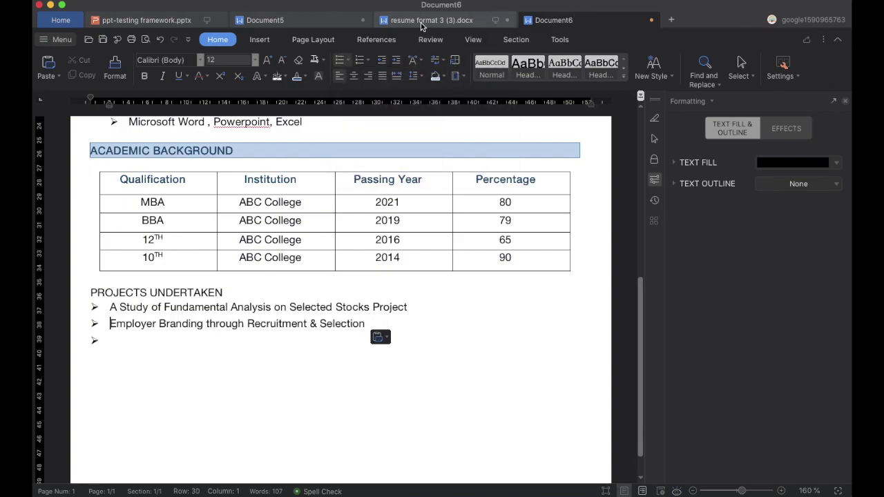
Add the Employee Safety project title as an arrow bullet and remove the leftover empty bullet.
click(381, 20)
triple_click(205, 307)
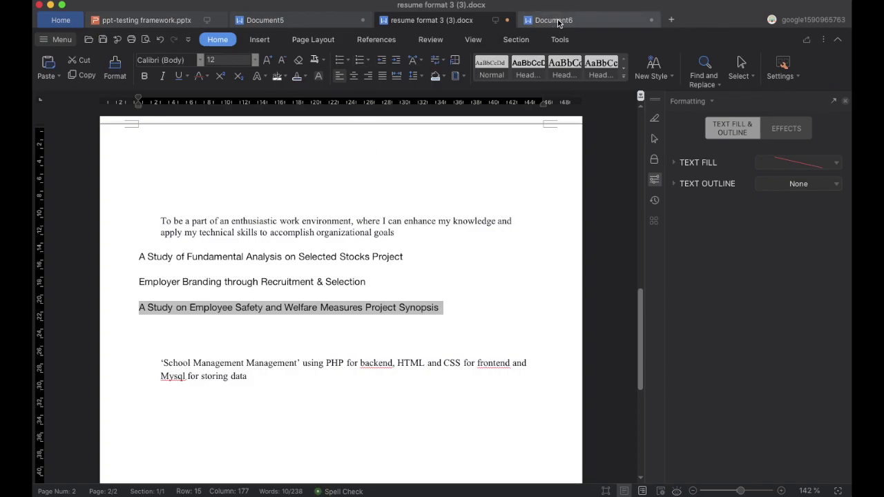
click(553, 20)
click(111, 339)
key(ctrl+v)
click(90, 340)
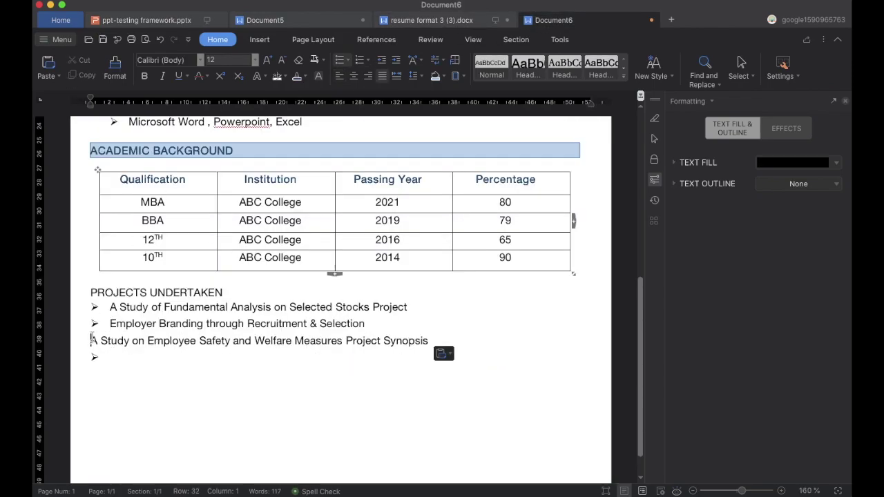
click(347, 60)
click(399, 135)
click(129, 361)
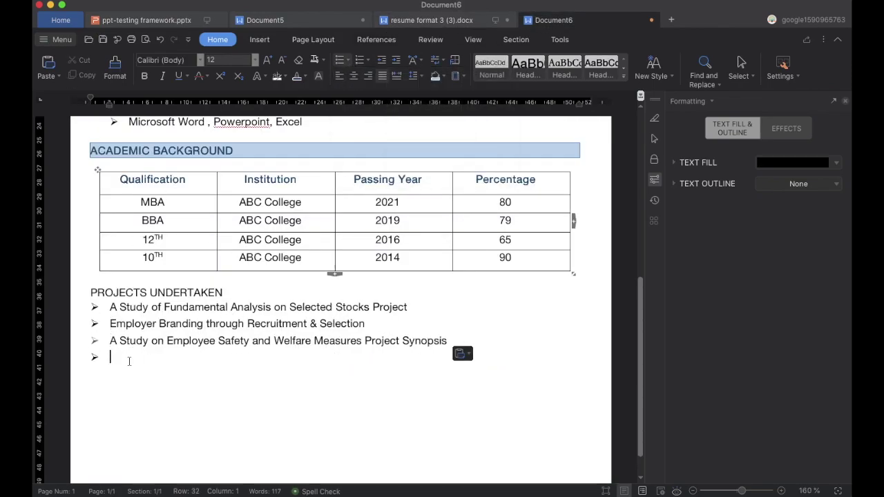
key(BackSpace)
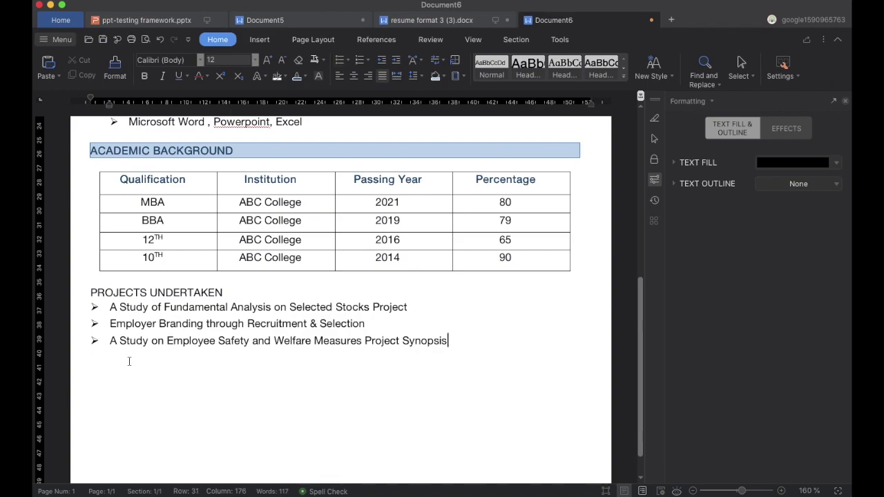
Shade the PROJECTS UNDERTAKEN heading blue and give it a box border.
click(228, 297)
key(Return)
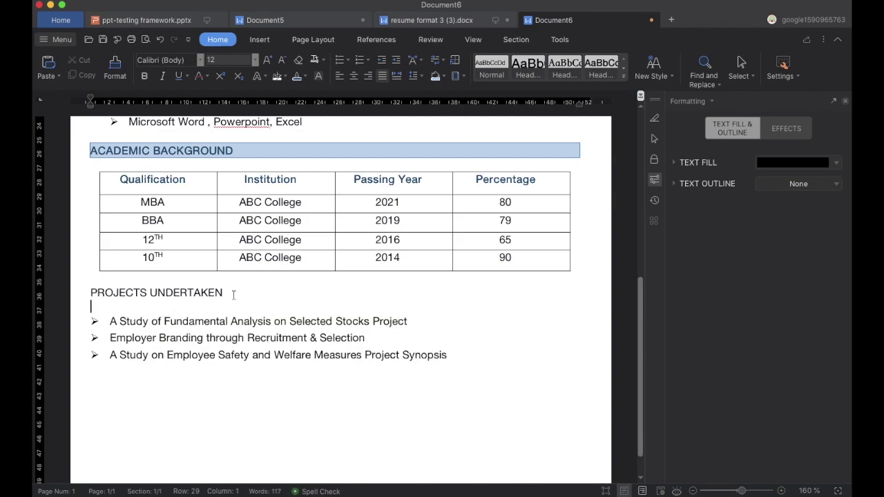
click(436, 76)
click(463, 76)
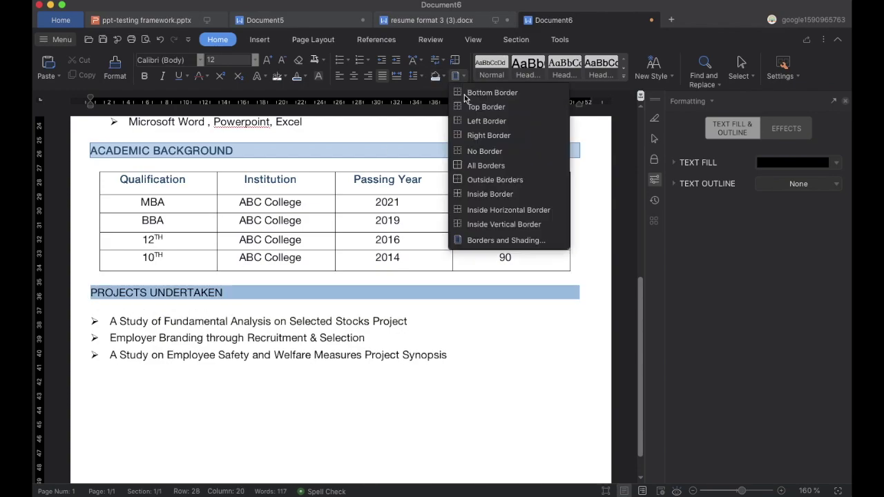
click(477, 255)
click(304, 187)
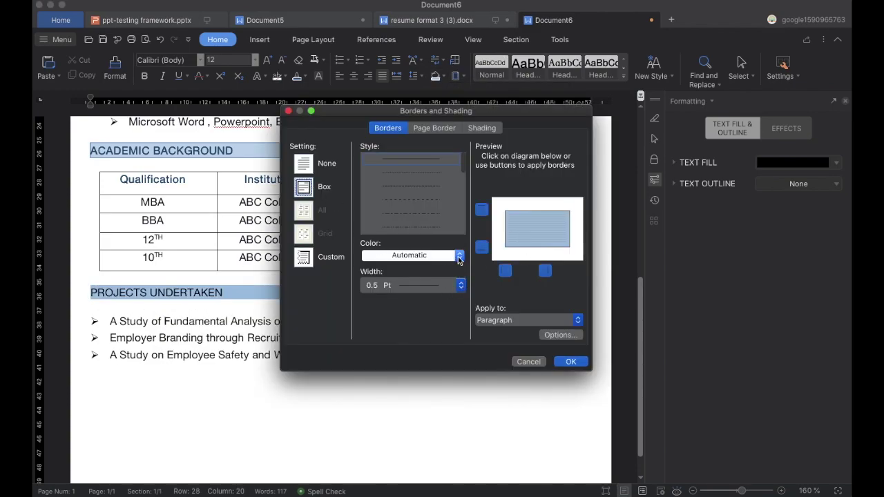
click(560, 335)
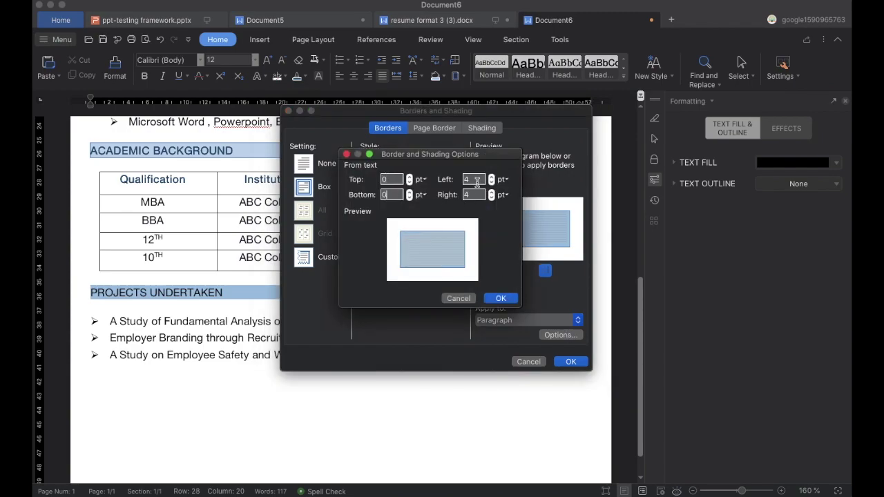
click(500, 298)
click(570, 362)
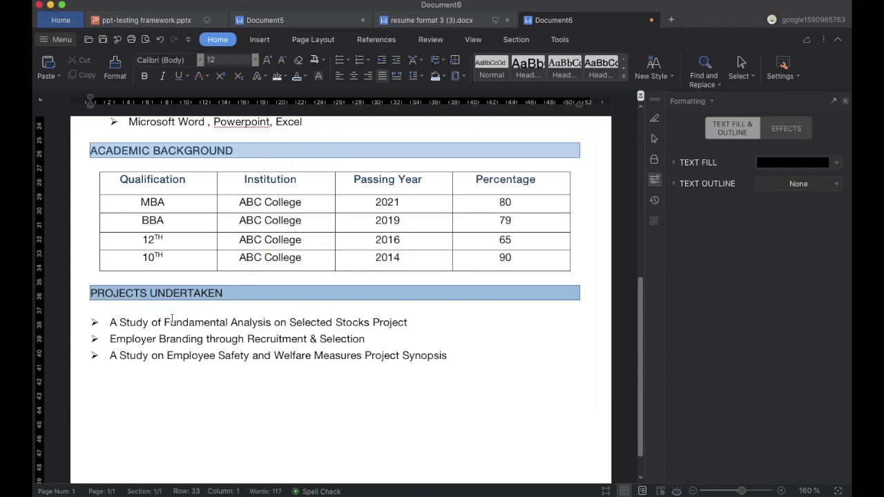
Indent the three project bullets further right using the ruler.
mouse_move(90, 99)
mouse_down()
mouse_move(121, 103)
mouse_move(110, 101)
mouse_up()
key(super+z)
key(Down)
key(Down)
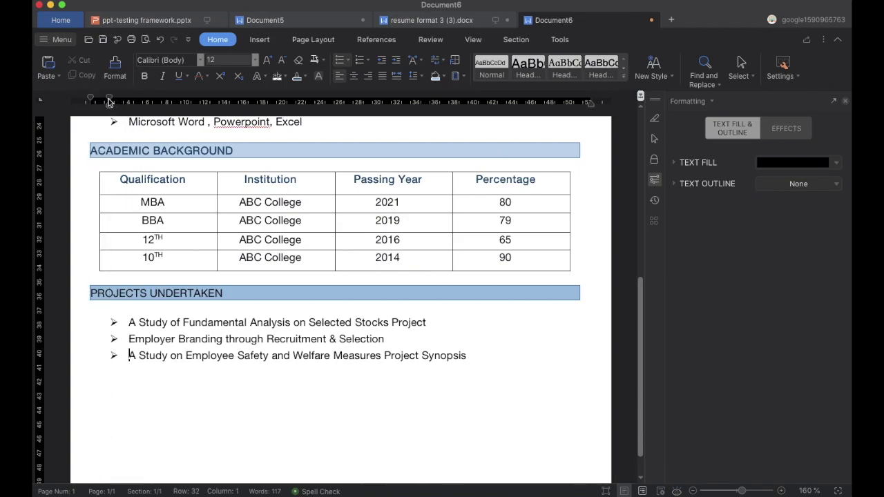
click(480, 355)
key(Return)
key(Return)
Delete the empty line under the OBJECTIVES heading.
scroll(481, 356, down, 1)
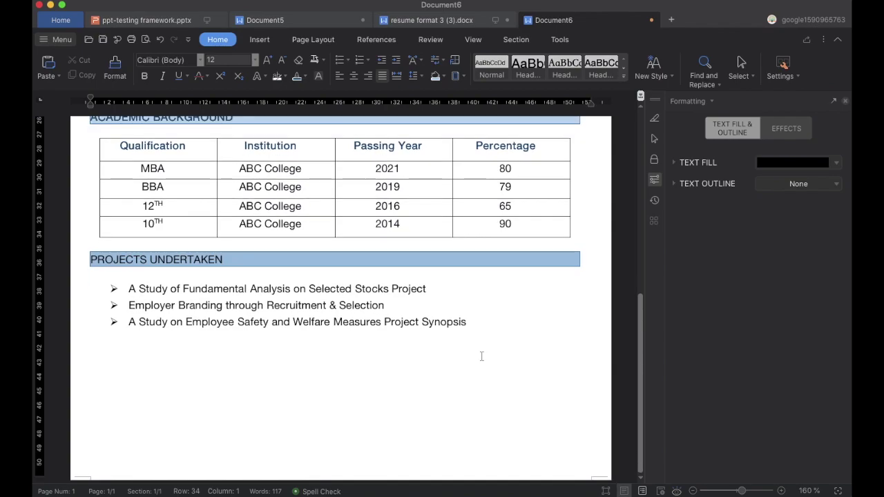
scroll(110, 339, up, 10)
click(111, 248)
key(Delete)
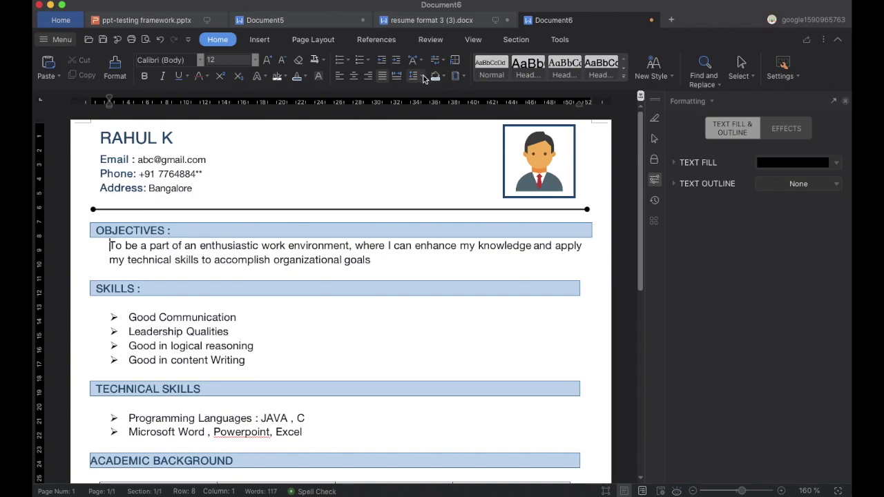
Adjust paragraph spacing and delete the empty line under SKILLS.
click(424, 79)
click(436, 166)
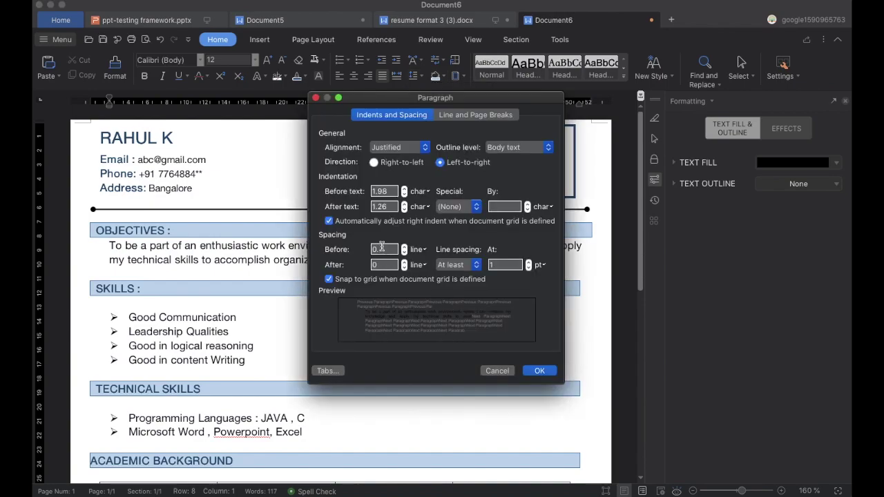
click(540, 371)
click(121, 306)
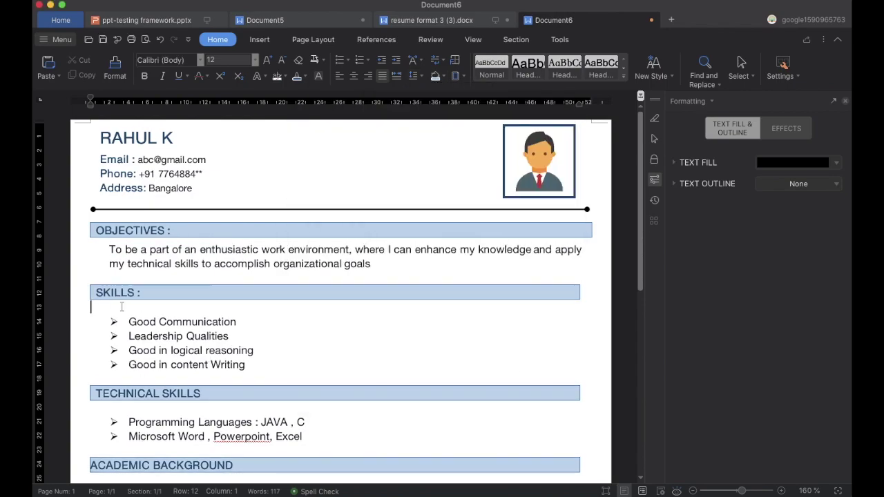
key(Delete)
Adjust paragraph spacing again and delete the empty line under TECHNICAL SKILLS.
click(424, 78)
click(436, 167)
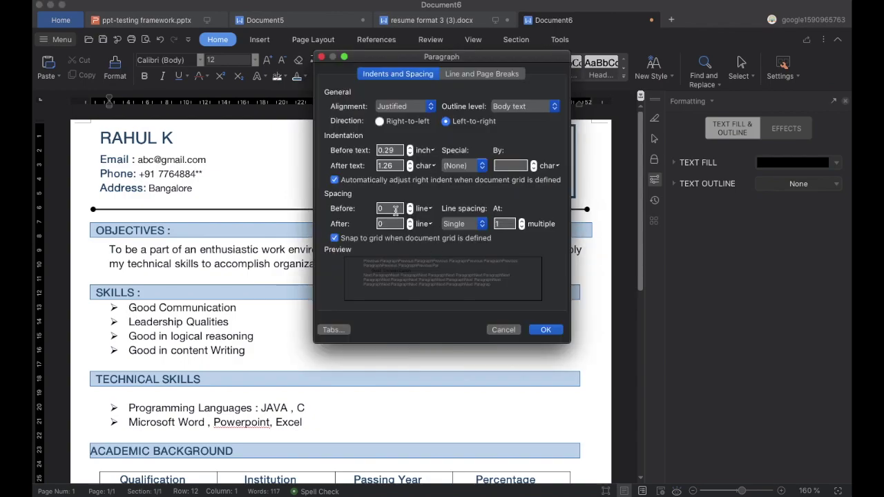
click(546, 329)
scroll(300, 381, down, 1)
click(111, 362)
key(Delete)
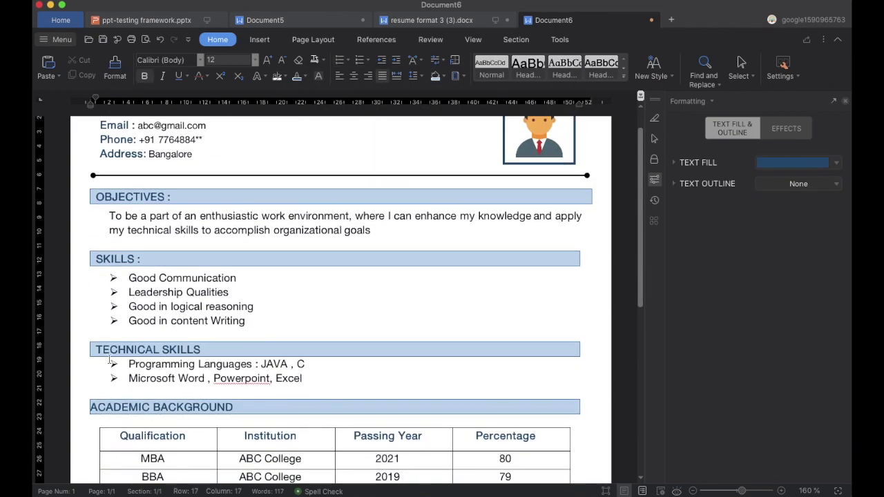
Review paragraph spacing settings and undo an accidental move of the academic table.
click(424, 78)
click(436, 167)
key(Return)
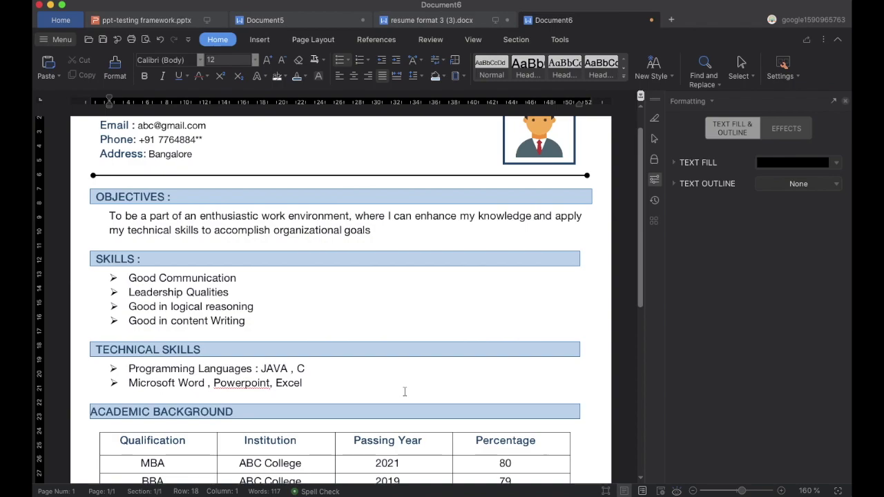
scroll(97, 260, down, 2)
click(95, 291)
click(98, 257)
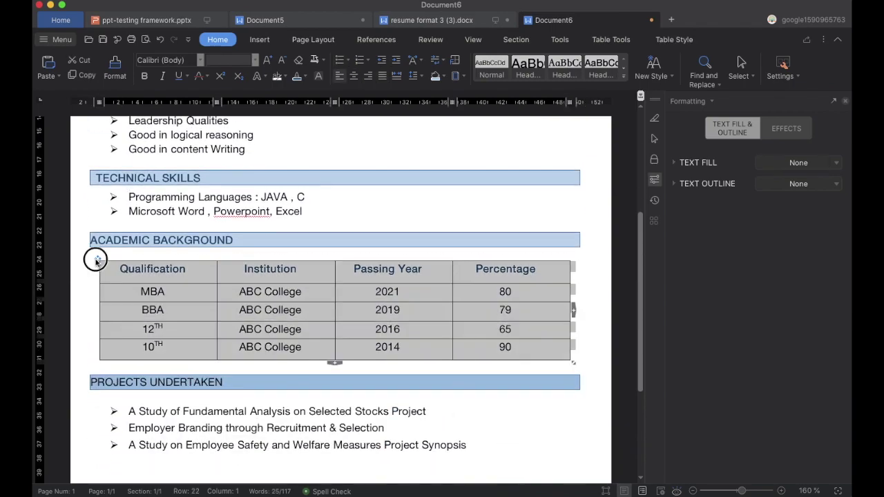
drag(94, 257, 93, 257)
key(ctrl+z)
click(347, 205)
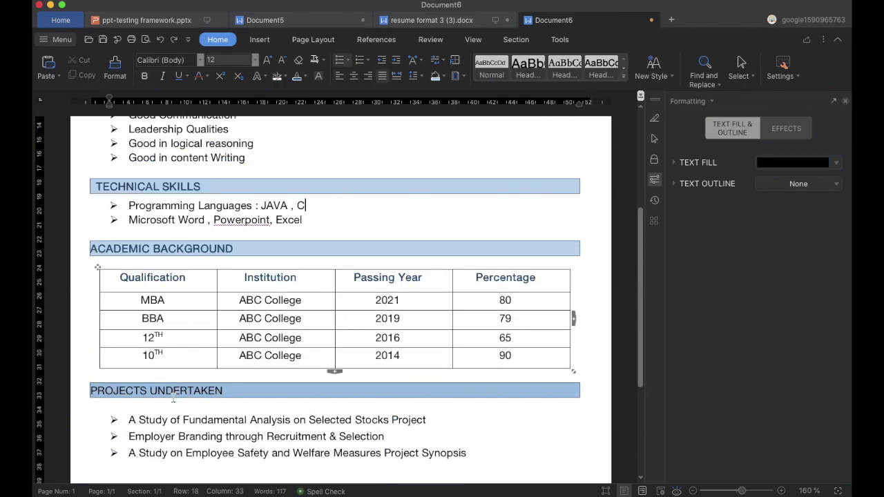
Delete the empty line under PROJECTS UNDERTAKEN and reapply paragraph spacing to the first project.
scroll(131, 252, down, 2)
click(132, 252)
key(BackSpace)
click(131, 252)
click(418, 76)
click(438, 166)
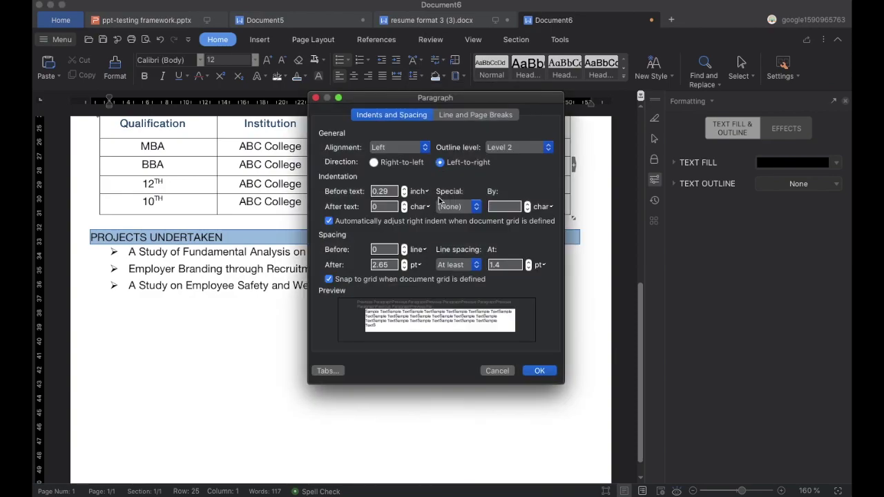
click(539, 371)
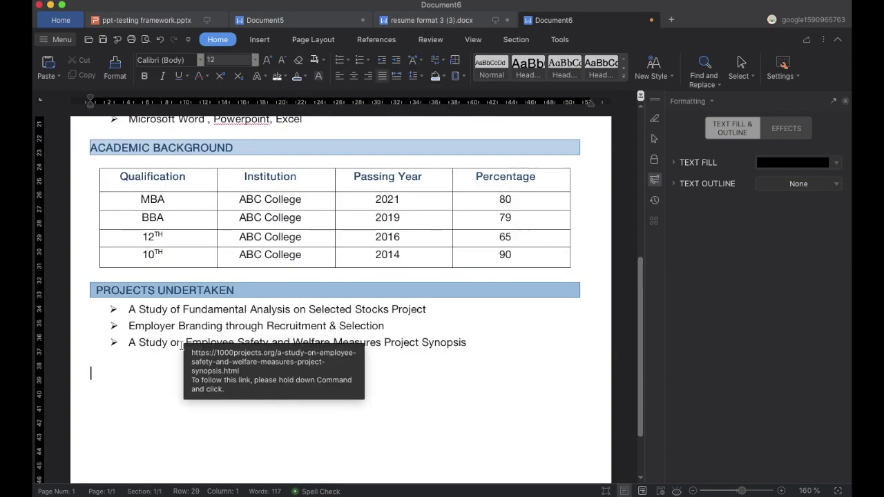
Add an EXTRA CURRICULAR ACTIVITIES heading with the arrow bullet 'Participated in inter-college cricket tournaments'.
text(EXTRA CURRI)
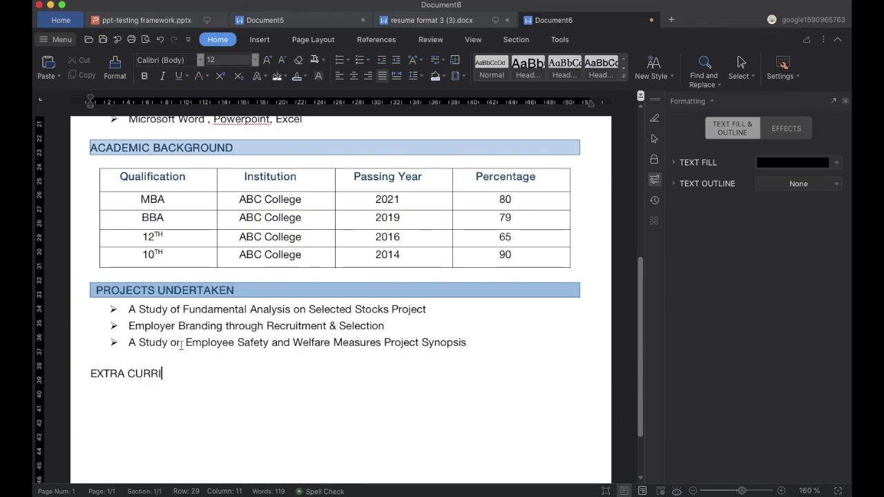
text(CULAR ACTIVITIES)
key(Return)
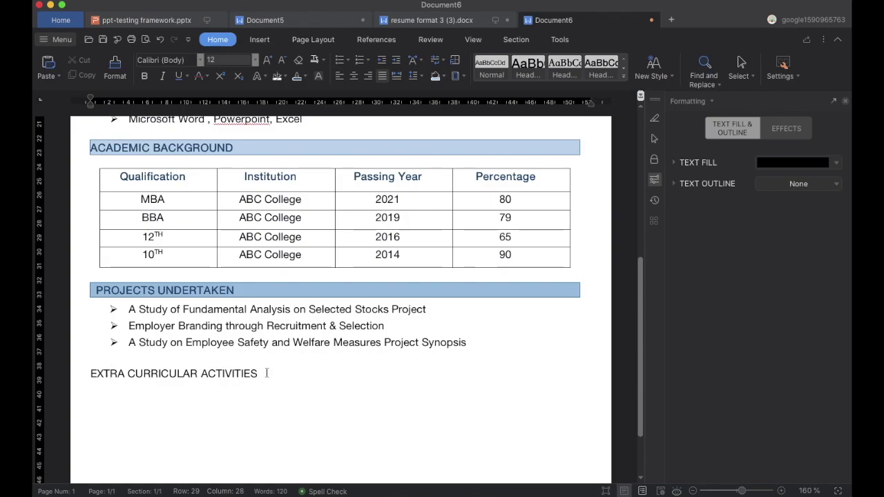
key(Return)
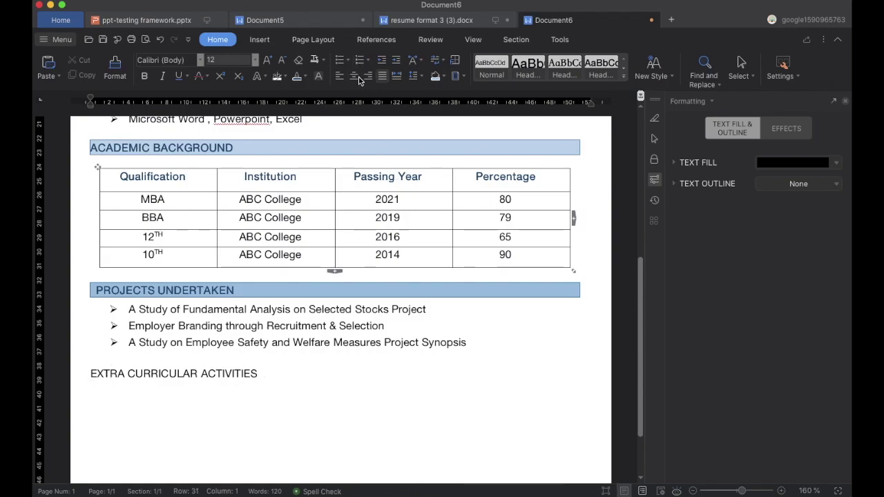
key(BackSpace)
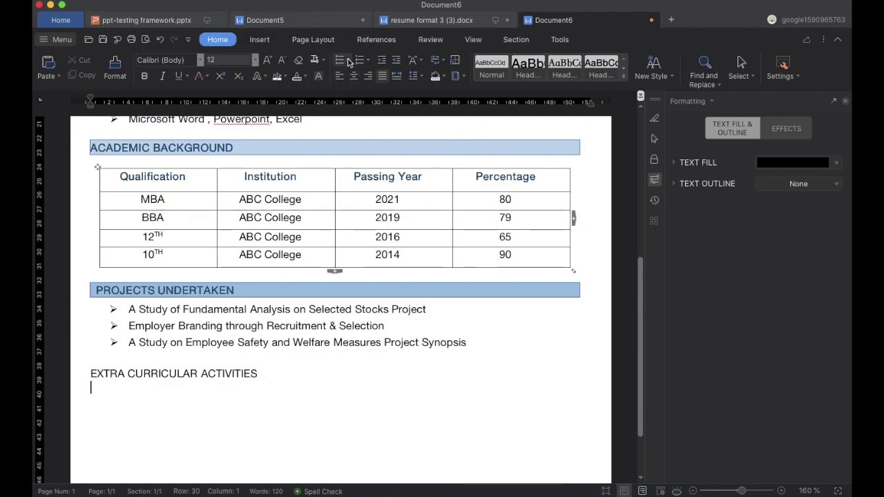
click(347, 64)
click(401, 147)
text(Participated in inter-college cricket tournaments)
Shade the EXTRA CURRICULAR ACTIVITIES heading blue and give it a blue box border.
click(257, 374)
click(435, 76)
click(461, 76)
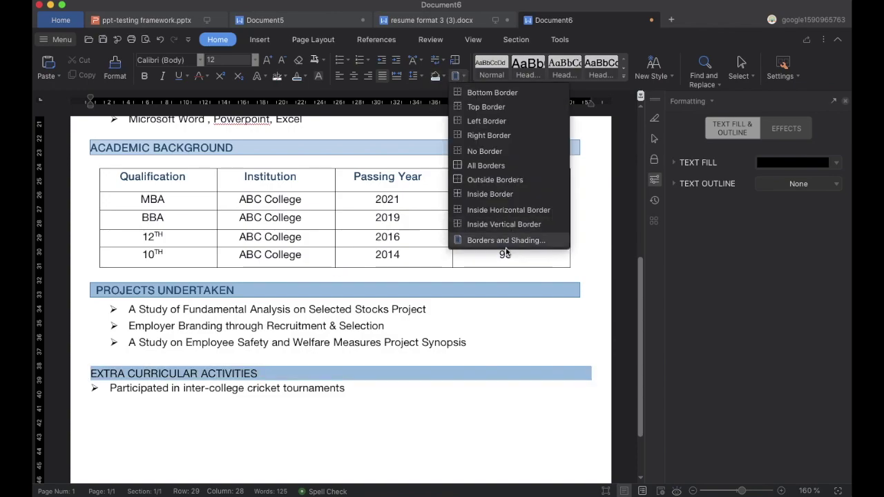
click(494, 242)
click(303, 185)
click(408, 257)
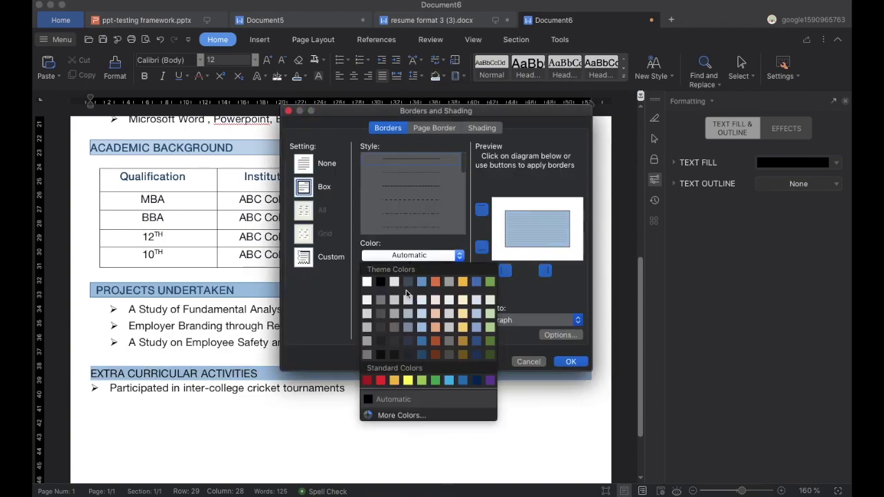
click(421, 341)
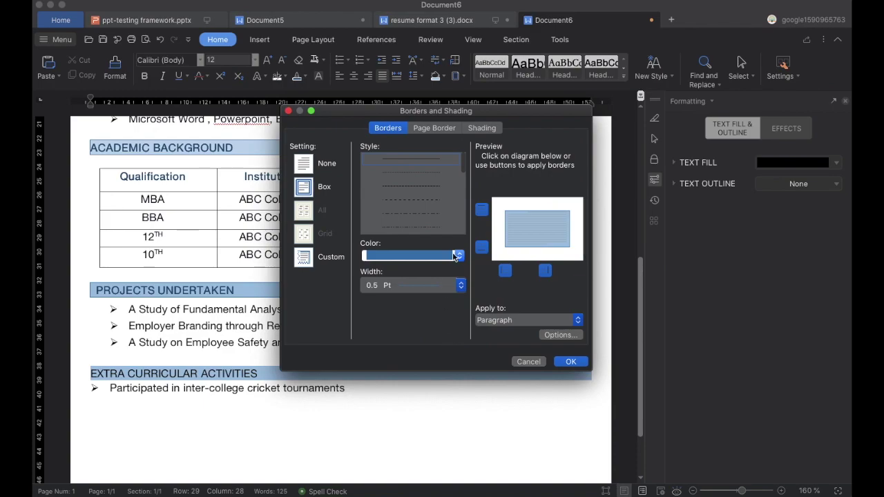
Set the border padding to 9 and apply the border and shading.
click(560, 335)
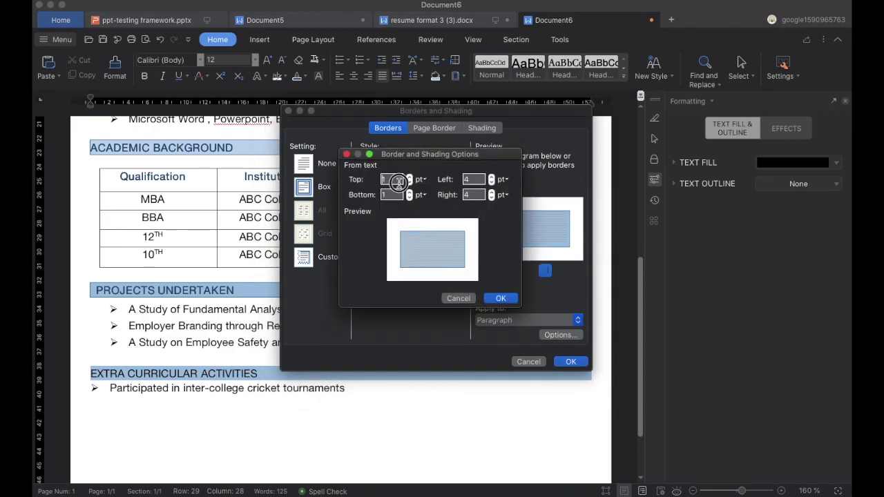
text(9)
click(391, 193)
click(397, 178)
click(476, 181)
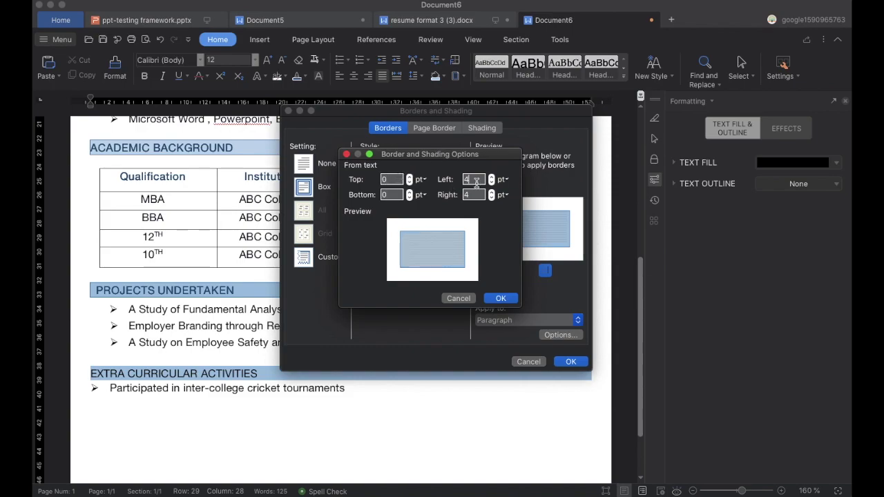
click(501, 298)
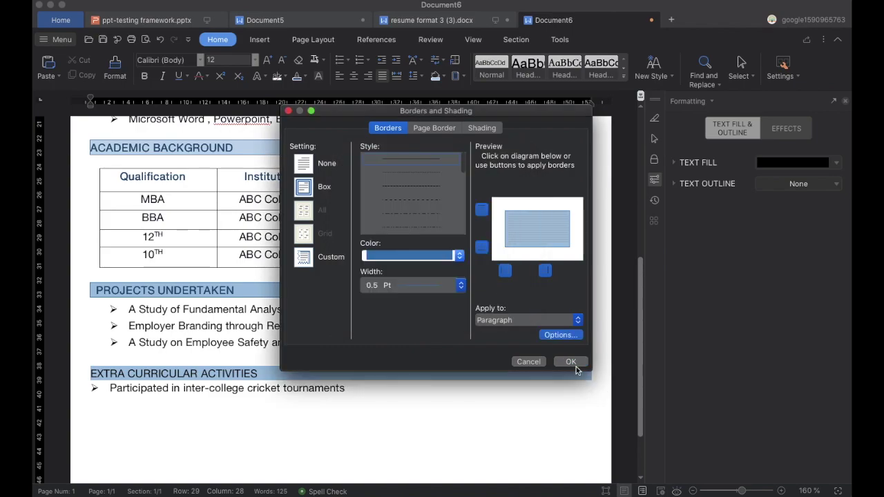
click(575, 367)
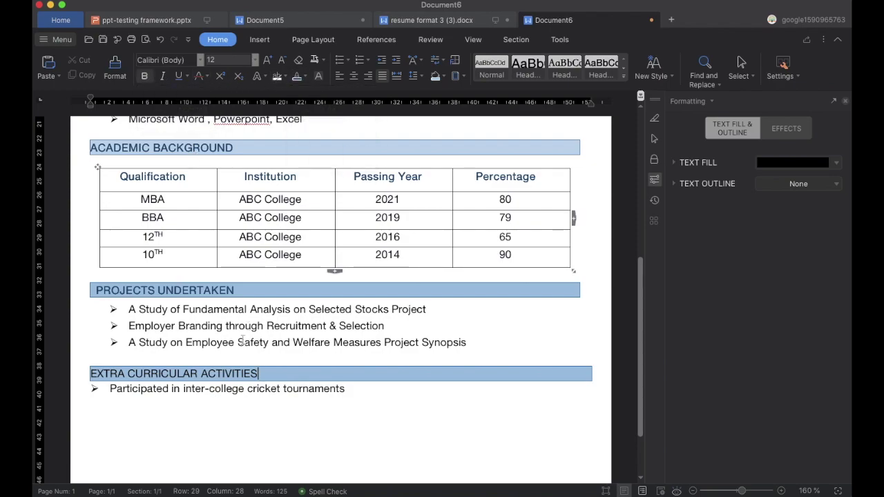
Make the EXTRA CURRICULAR ACTIVITIES heading bold.
key(shift+Home)
click(144, 76)
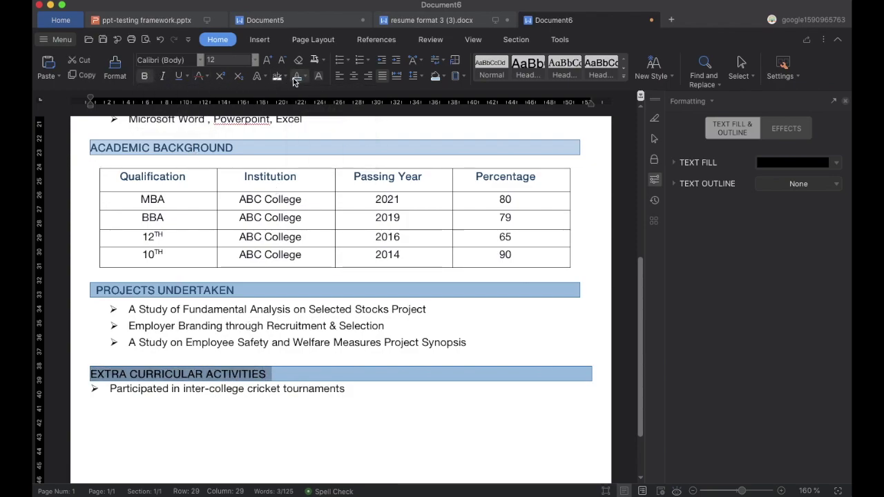
click(92, 376)
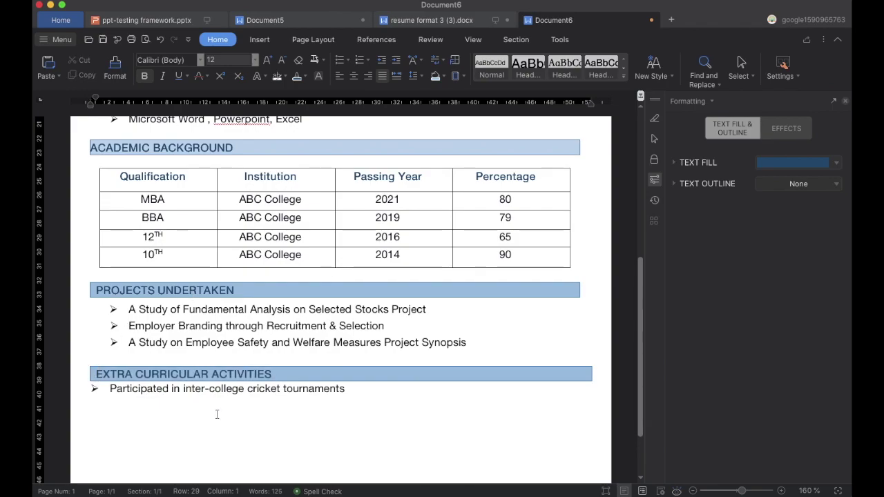
key(Down)
Set 0.5 line spacing before the cricket bullet.
click(417, 76)
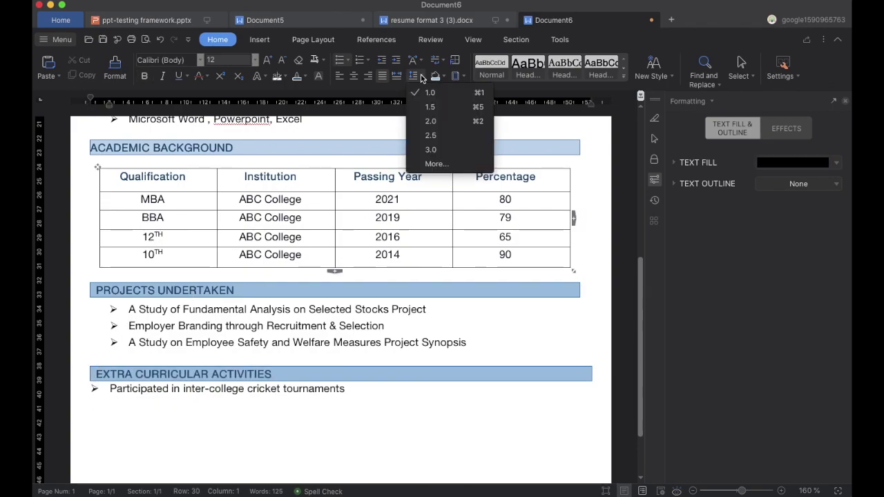
click(426, 161)
text(.5)
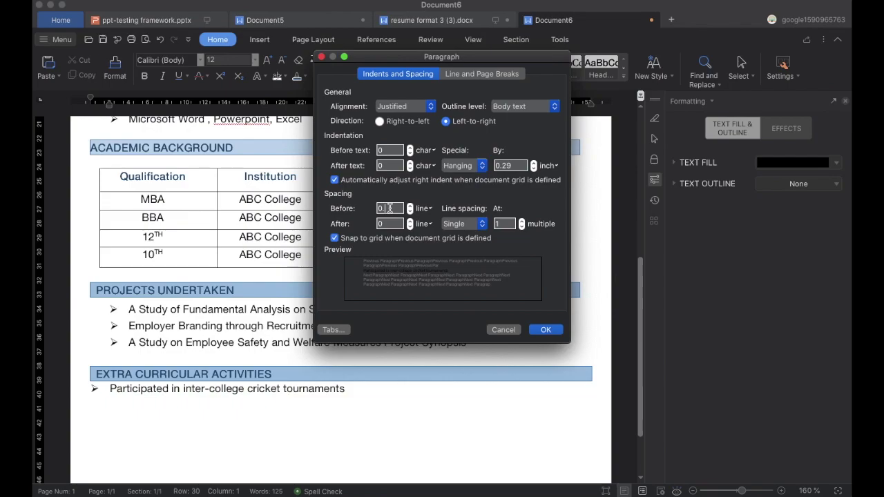
click(547, 330)
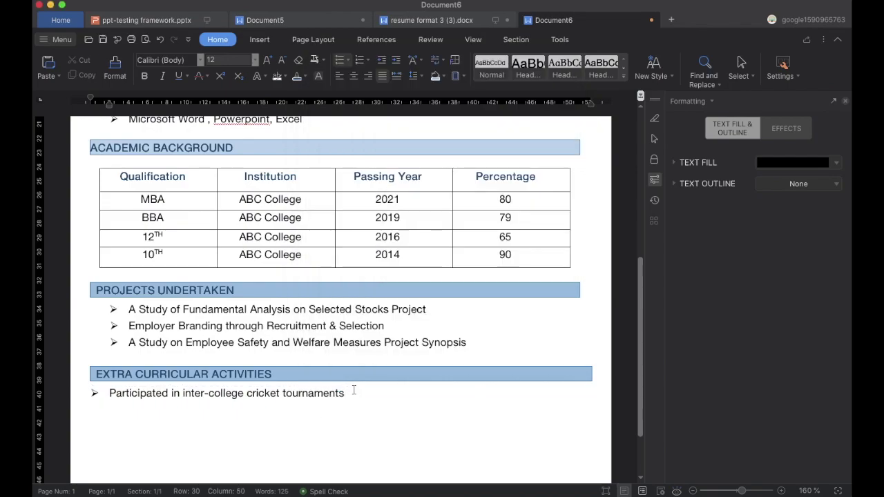
Type the PERSONAL PROFILE heading on the empty line below.
scroll(118, 365, down, 3)
click(118, 365)
text(PE)
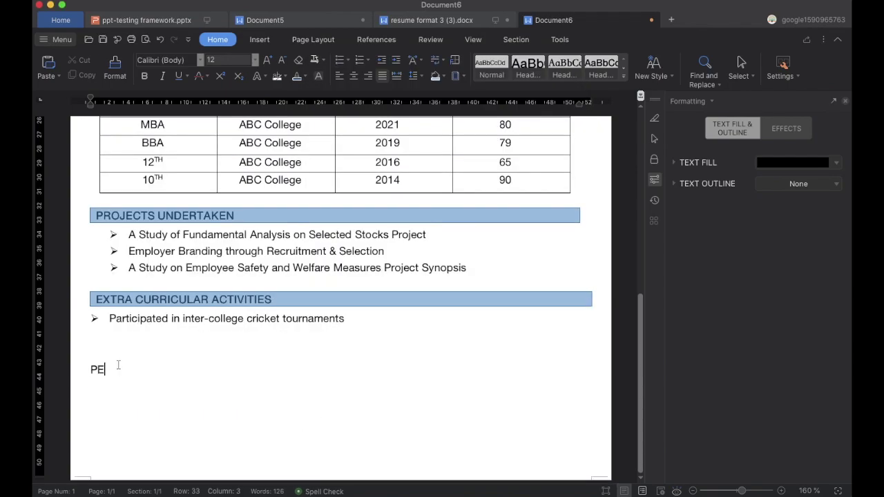
text(RSONAL PROFILE)
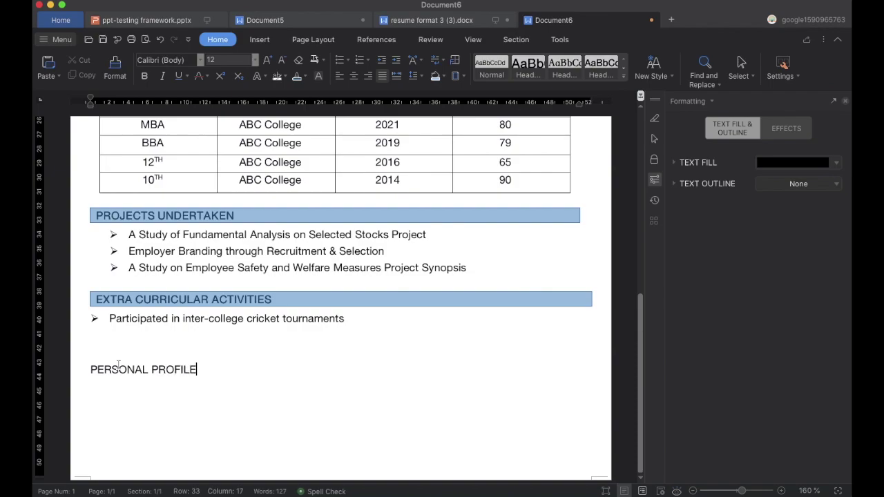
Add the line 'Hobbies: Cricket, Singing, Internet Surfing' under PERSONAL PROFILE.
key(Return)
text(H)
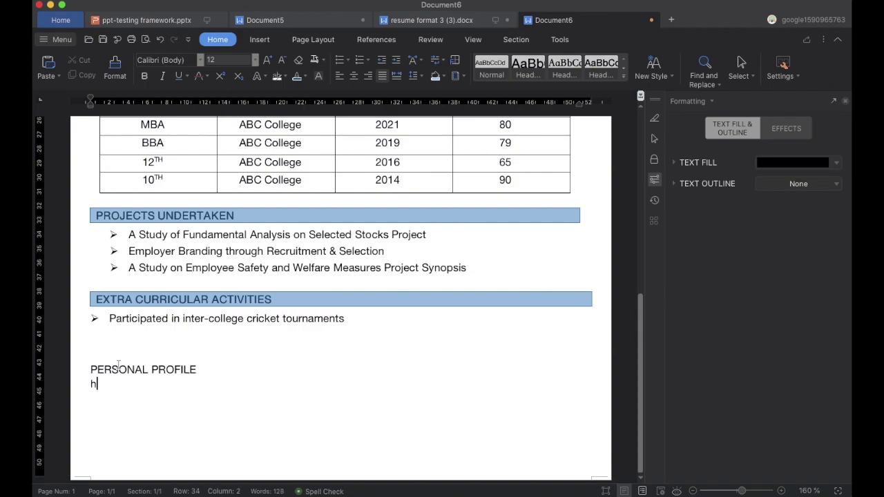
text(obbies:  Cricket, Singind,)
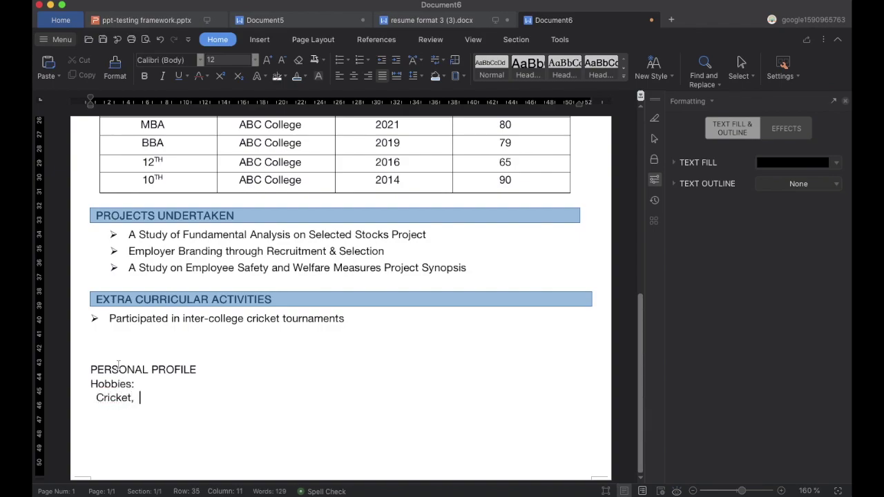
key(BackSpace)
text(g, Internet Surfing)
key(Return)
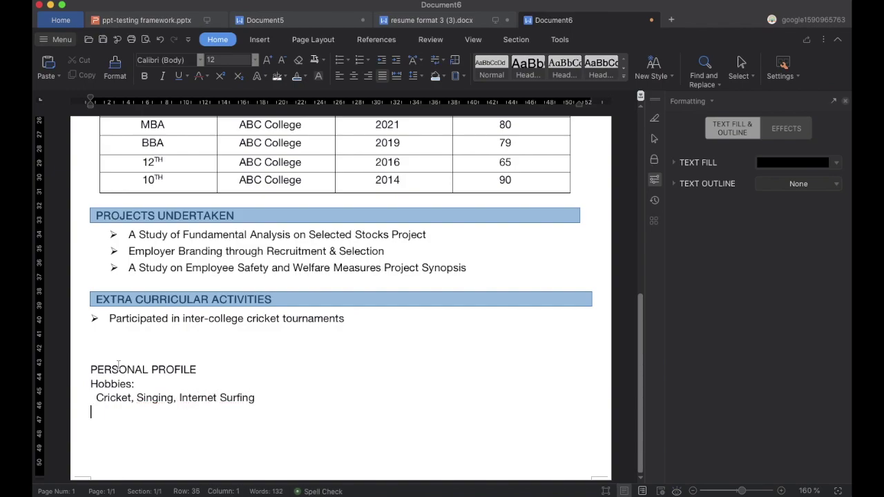
Add 'Languages:' with 'Hindi, English, Kannada' on the following line.
text(Lang)
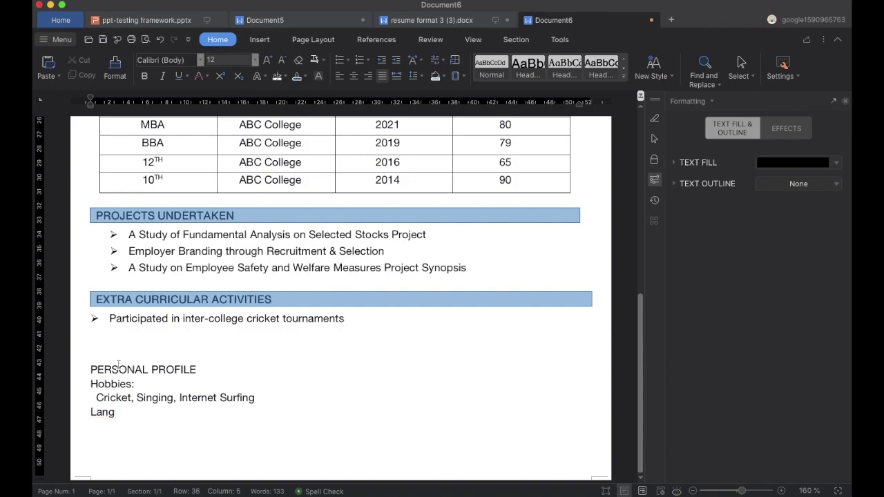
text(uages:)
key(Return)
text(Hindi, English,)
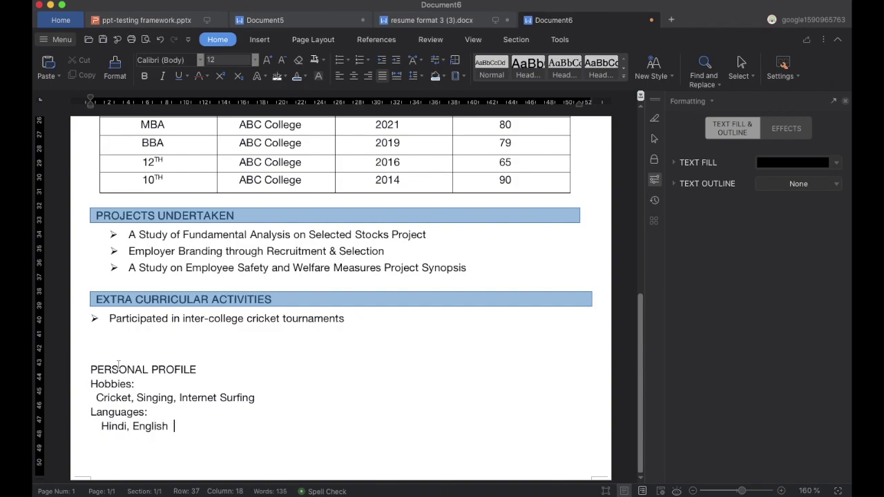
key(BackSpace)
text(, Kannada)
Shade the PERSONAL PROFILE heading blue.
double_click(118, 369)
click(205, 370)
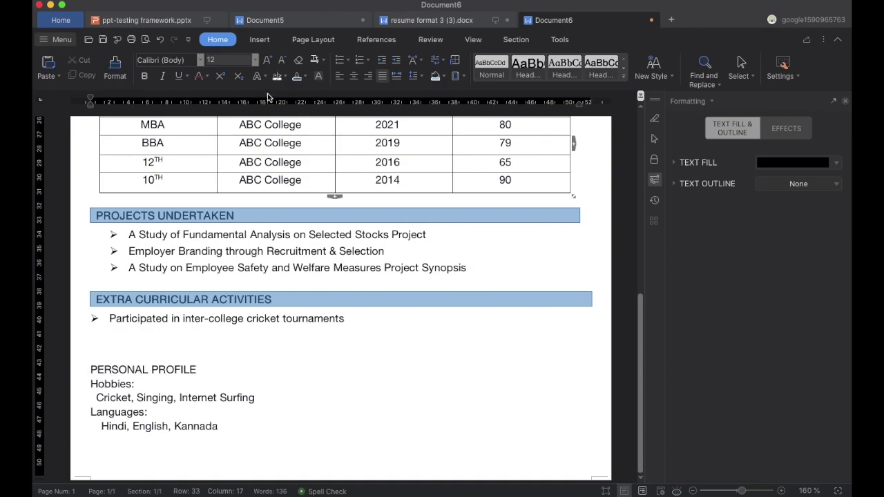
click(433, 80)
Apply a blue Box border with padding to PERSONAL PROFILE and delete the empty line above.
click(464, 76)
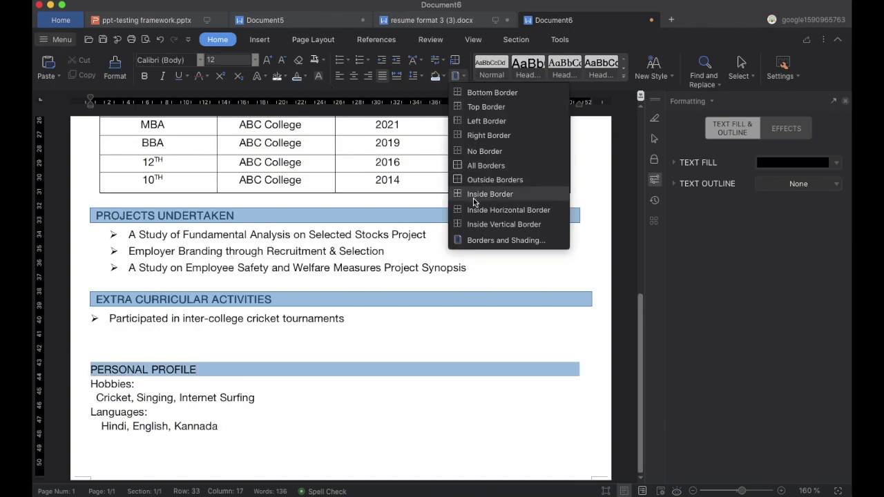
click(474, 239)
click(307, 189)
click(460, 255)
click(452, 375)
click(560, 334)
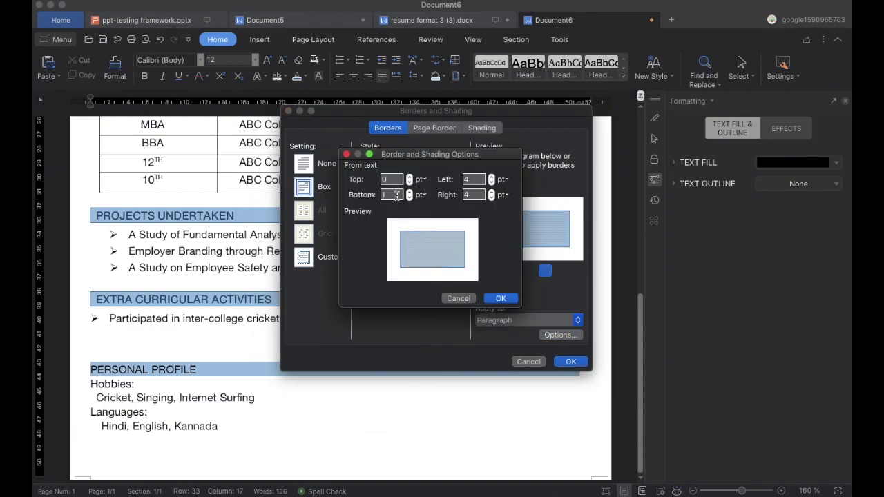
click(501, 299)
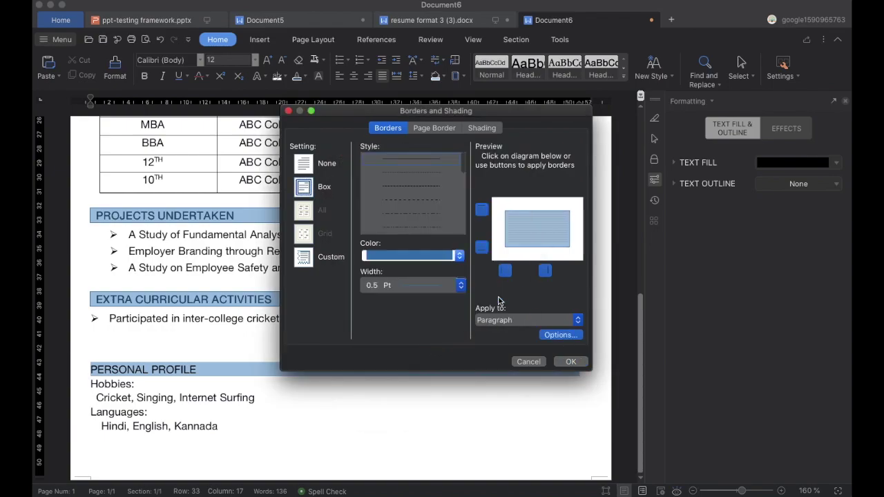
click(567, 362)
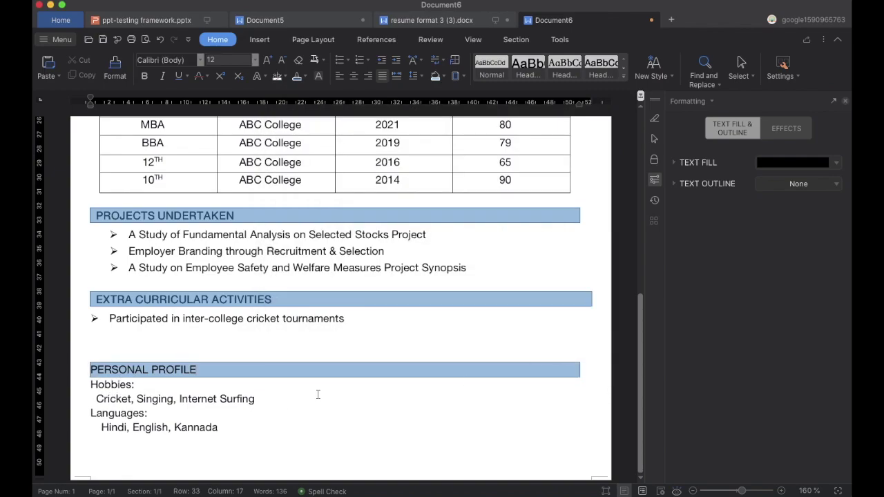
key(BackSpace)
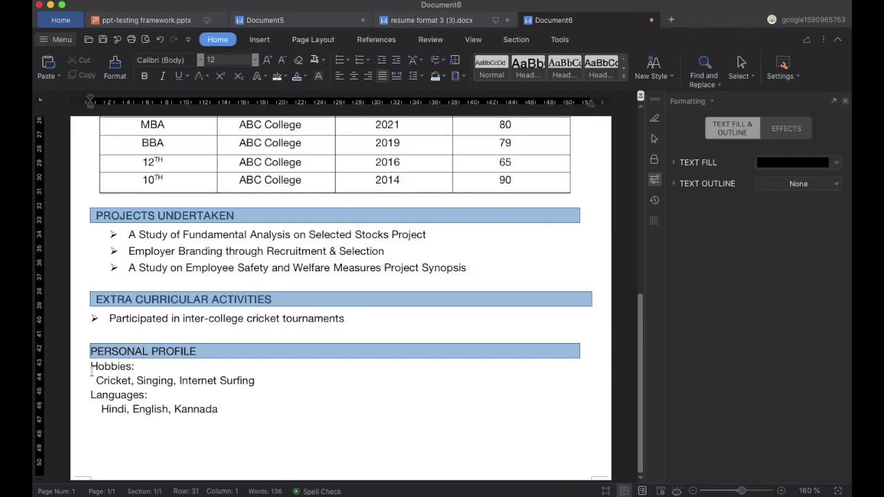
Make the Hobbies: and Languages: labels and the PERSONAL PROFILE heading bold.
drag(83, 366, 138, 367)
click(146, 76)
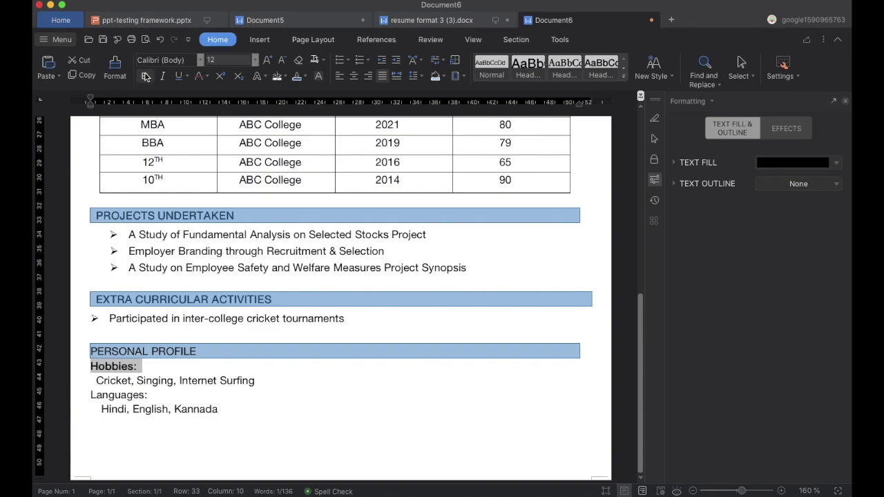
drag(94, 395, 153, 395)
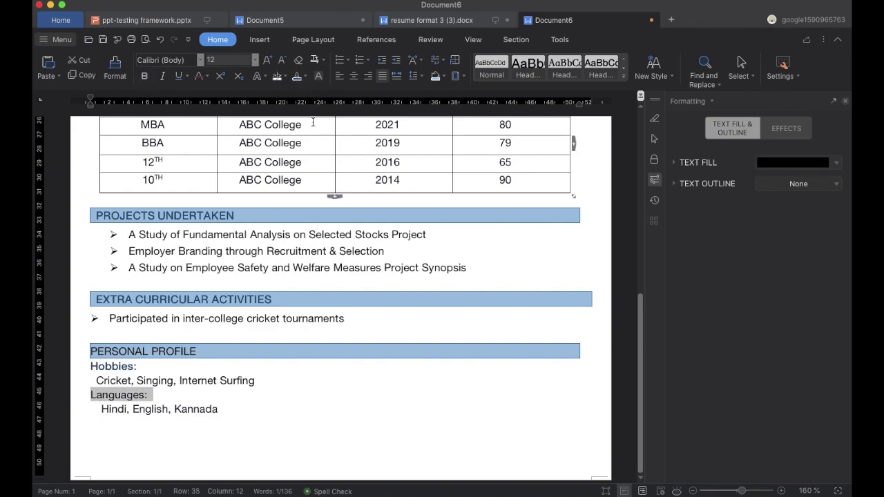
click(146, 76)
triple_click(167, 350)
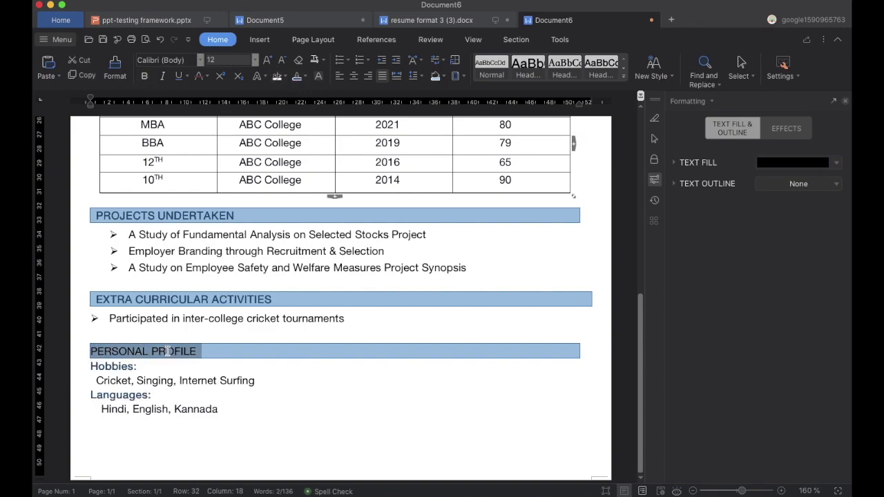
click(146, 76)
Give the Hobbies paragraph 0.5 lines of spacing before it.
click(246, 408)
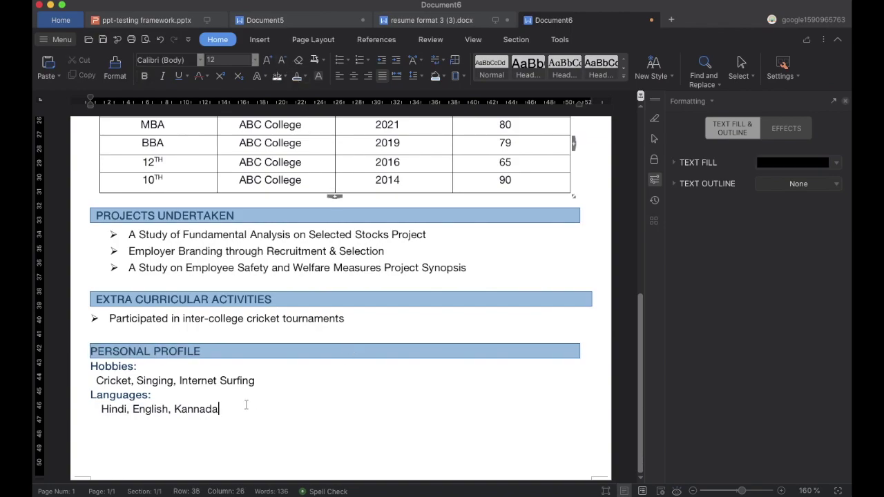
click(91, 367)
key(Return)
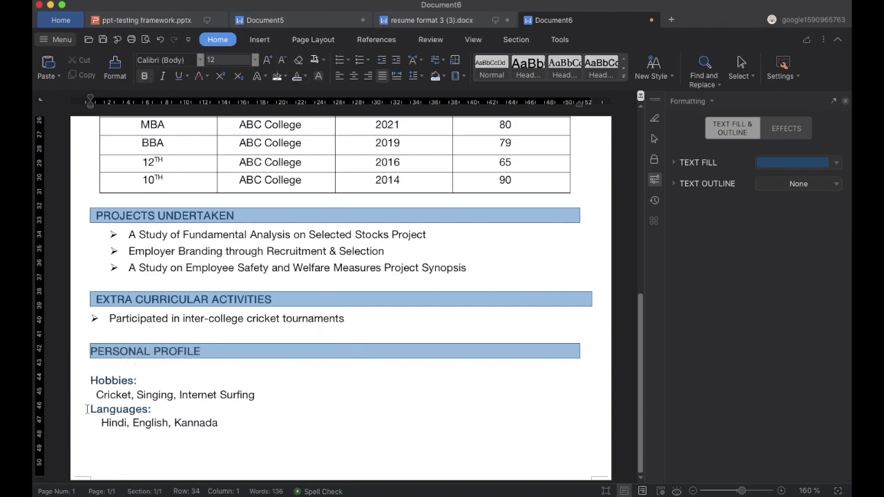
key(BackSpace)
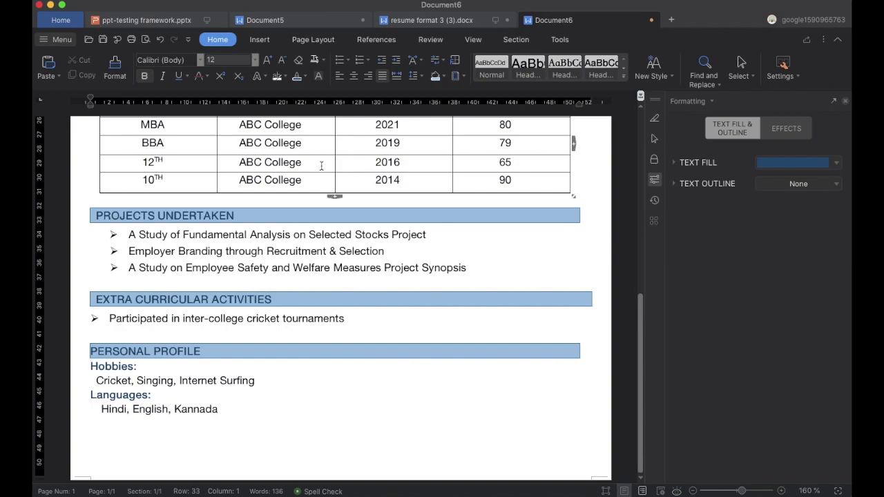
click(414, 75)
click(434, 164)
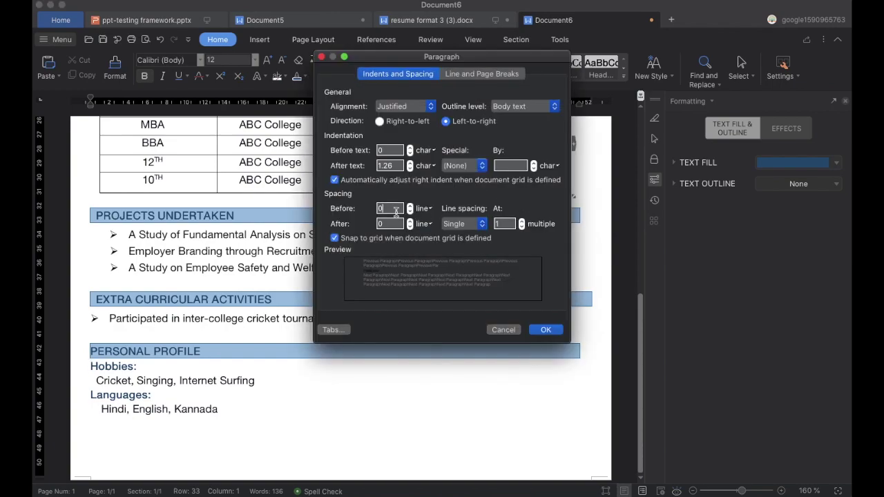
text(5)
click(545, 329)
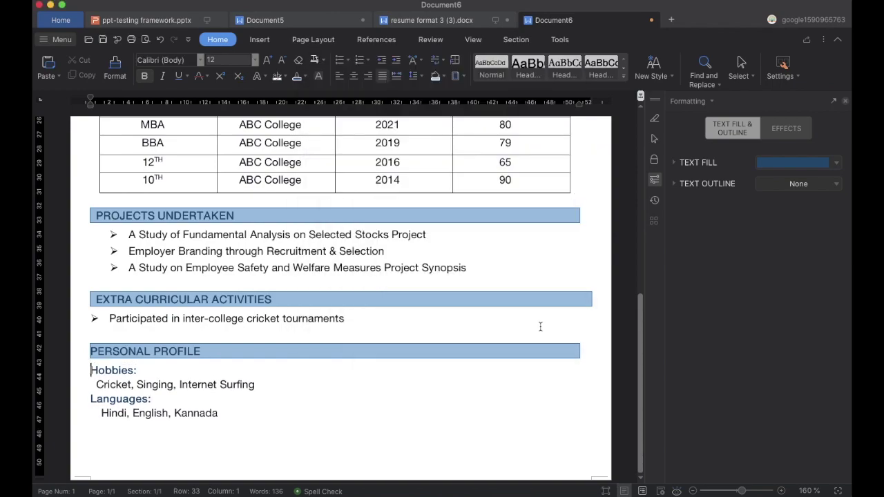
Give the Languages paragraph 0.6 lines of spacing before it.
click(263, 384)
key(Return)
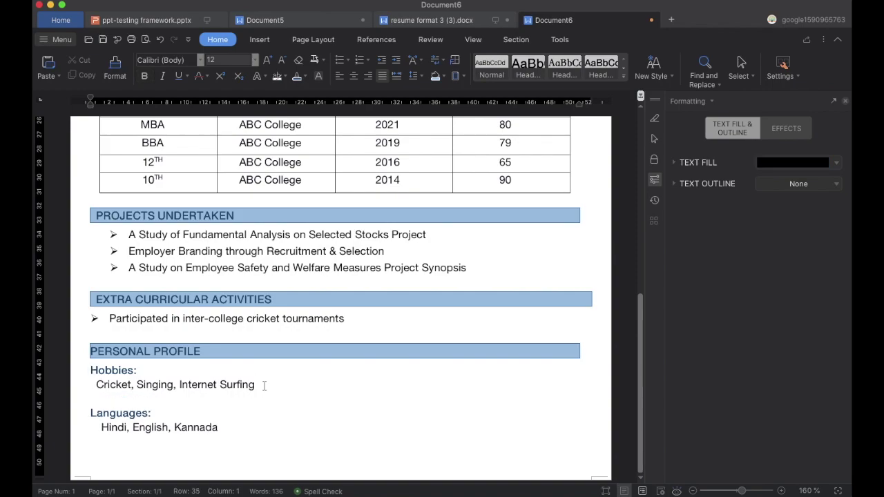
key(BackSpace)
click(91, 399)
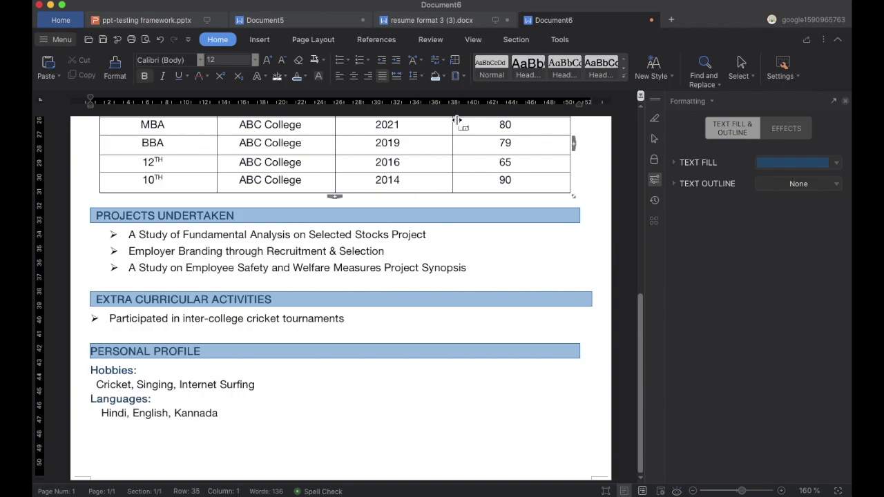
click(422, 76)
click(422, 166)
click(394, 208)
text(.6)
click(545, 331)
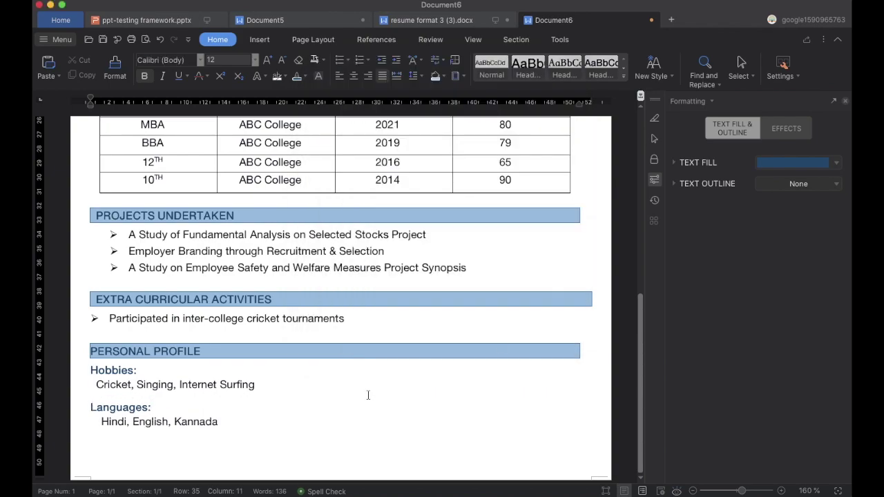
Pull the OBJECTIVES bar's right indent in to match TECHNICAL SKILLS and ACADEMIC BACKGROUND.
scroll(583, 331, up, 15)
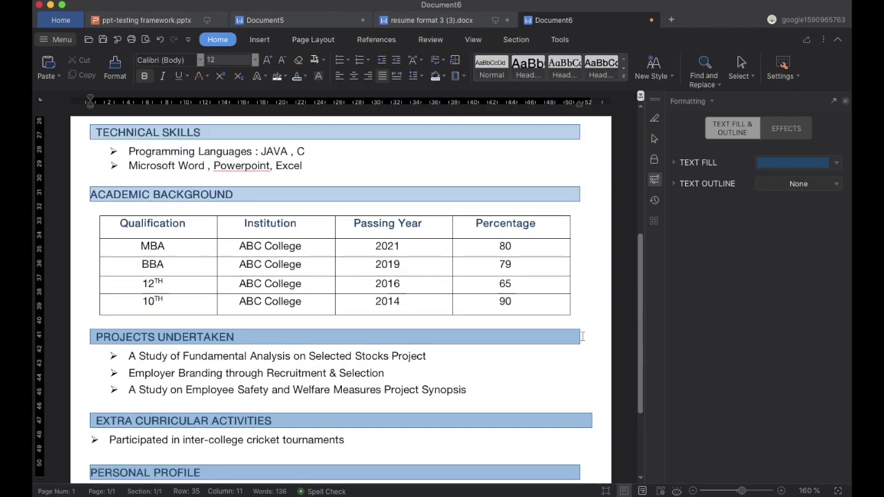
click(590, 229)
drag(591, 109, 580, 105)
click(573, 383)
scroll(572, 385, down, 2)
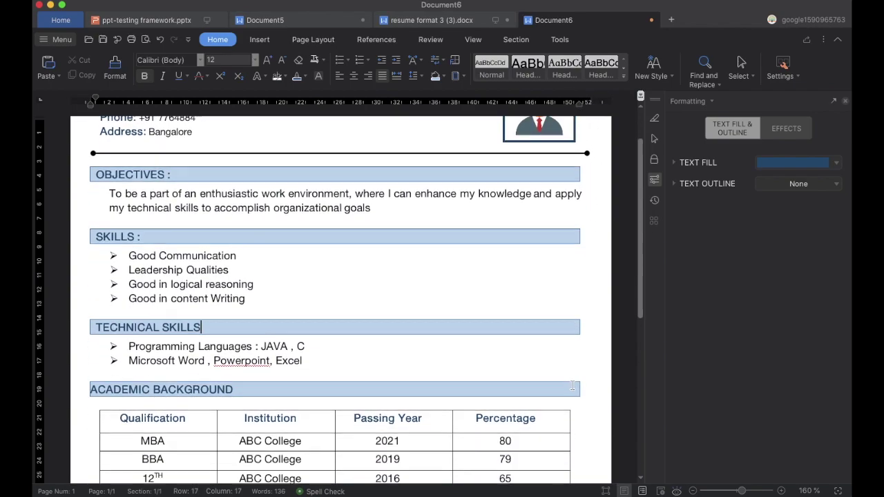
scroll(572, 386, down, 1)
click(572, 347)
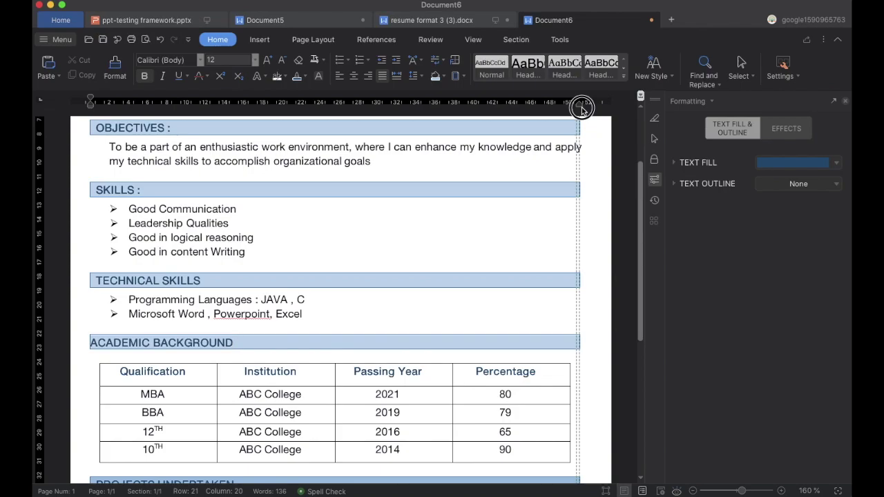
Pull the EXTRA CURRICULAR ACTIVITIES bar's right indent in to the same width.
scroll(572, 280, down, 3)
click(584, 431)
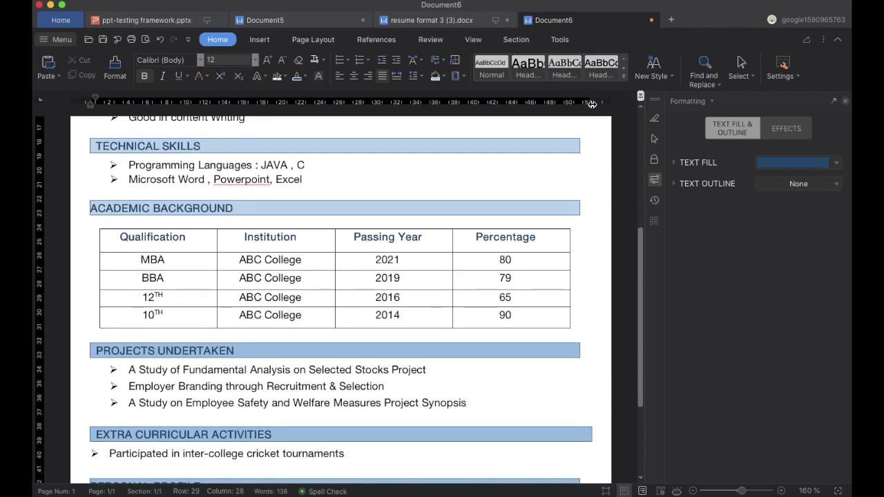
drag(587, 105, 580, 104)
scroll(582, 349, down, 1)
scroll(581, 349, down, 3)
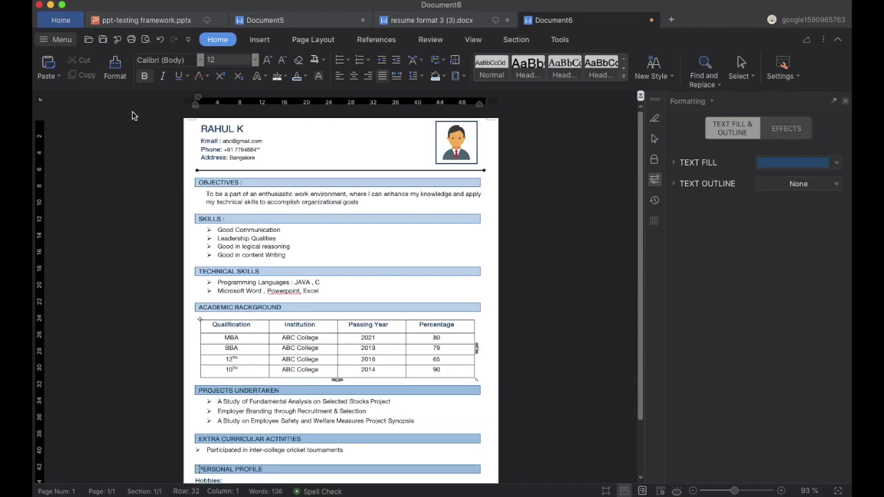
Save the resume as a .docx named after the candidate plus 'resume'.
click(62, 40)
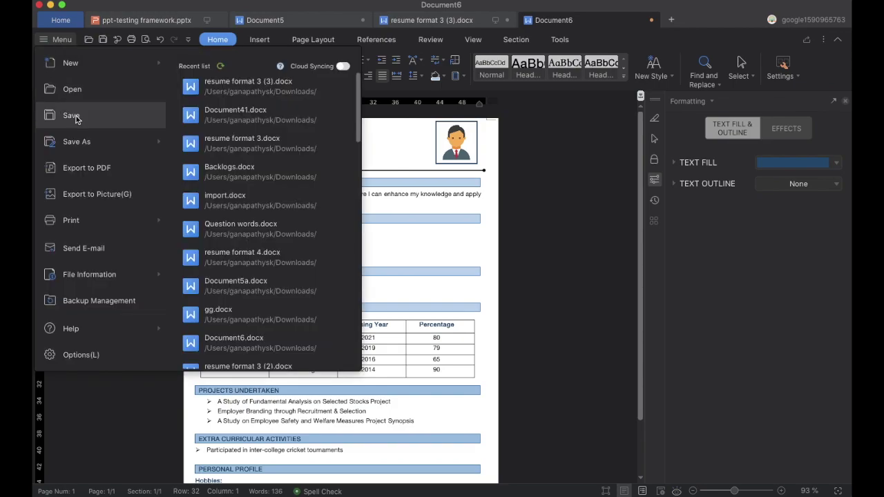
click(44, 114)
click(428, 115)
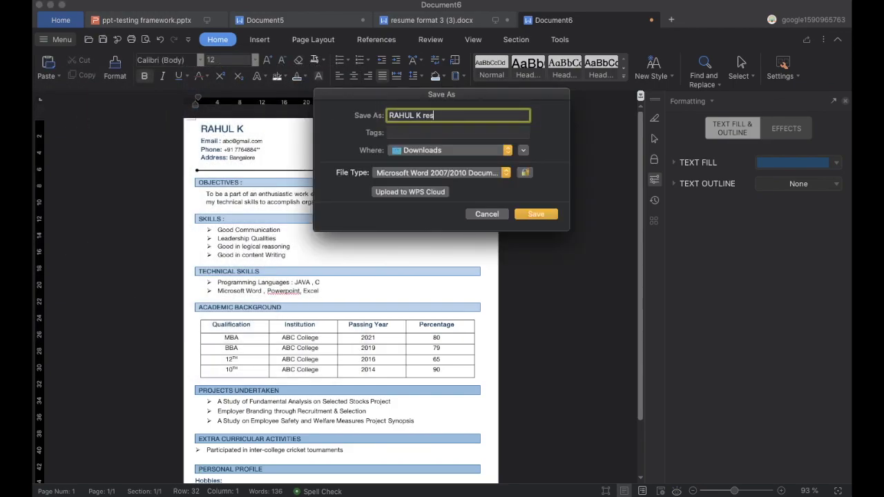
click(549, 215)
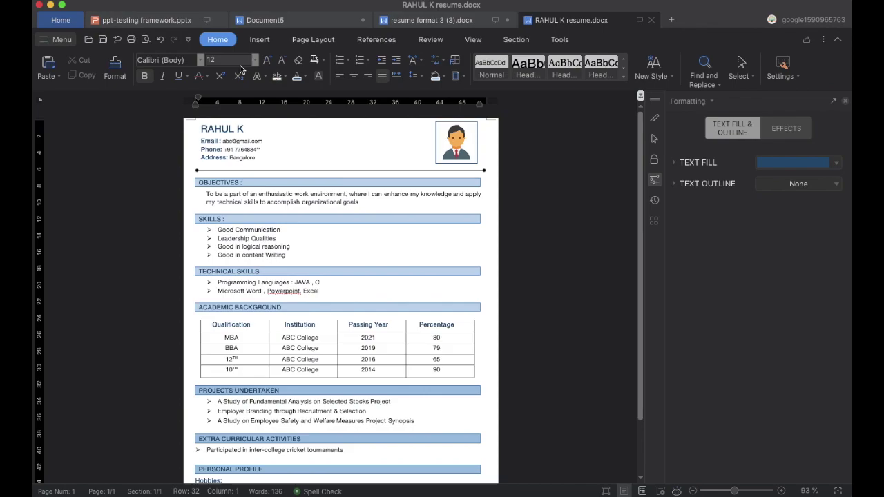
scroll(235, 258, down, 3)
scroll(235, 258, up, 2)
scroll(318, 363, up, 5)
scroll(319, 362, down, 2)
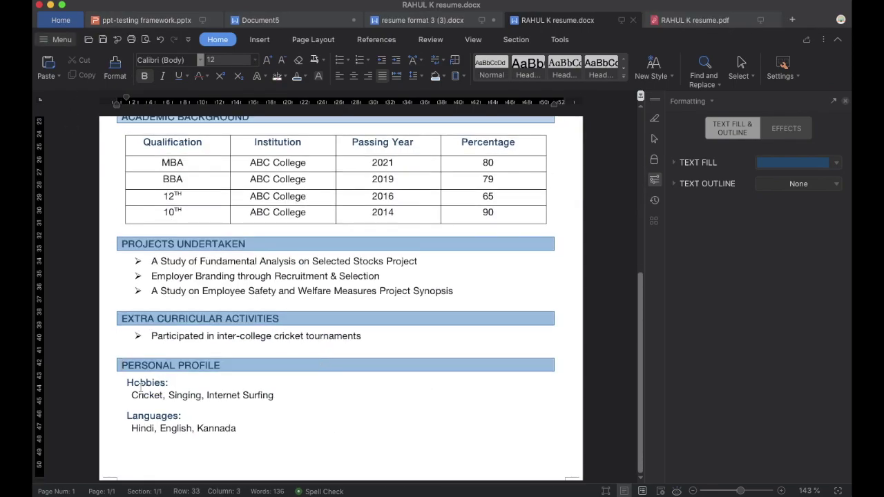
Export the resume to PDF, adding '1' to the file name.
click(62, 39)
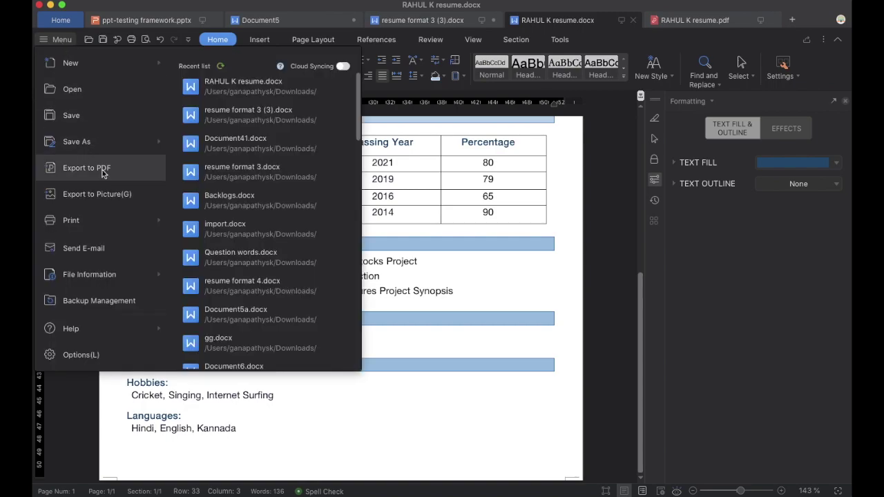
click(130, 171)
click(460, 110)
click(470, 121)
text(1)
click(552, 200)
click(563, 311)
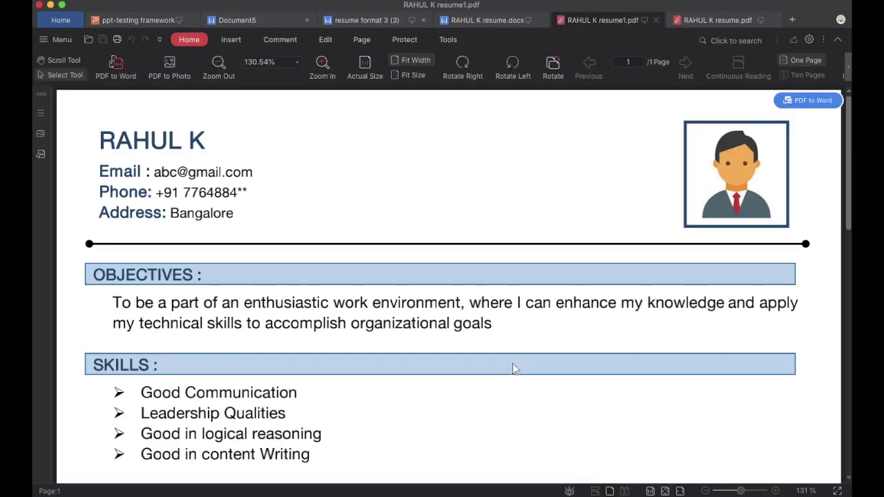
Scroll through the exported PDF to confirm the full page, then return to the resume document.
scroll(512, 365, down, 3)
scroll(513, 366, up, 10)
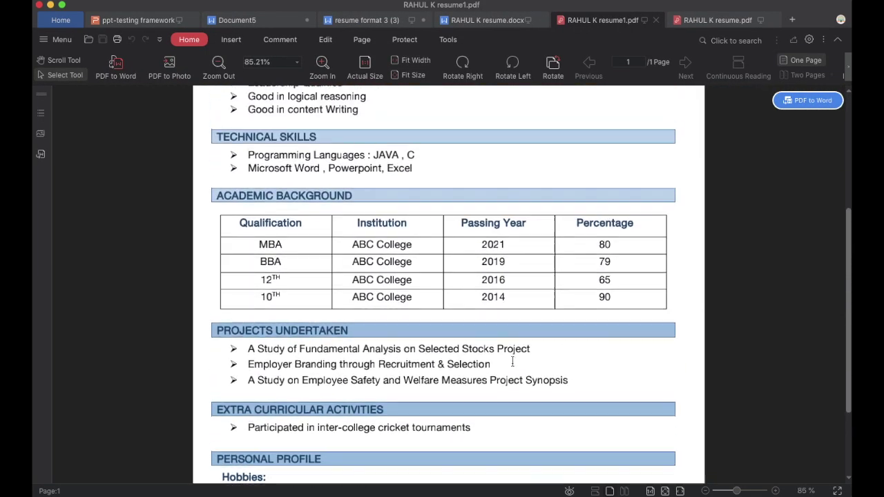
scroll(514, 368, down, 3)
scroll(513, 365, down, 5)
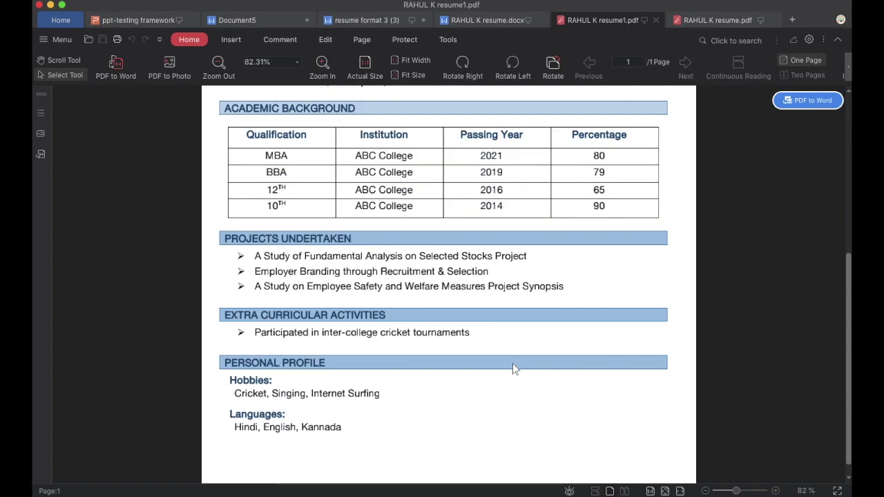
scroll(513, 365, up, 5)
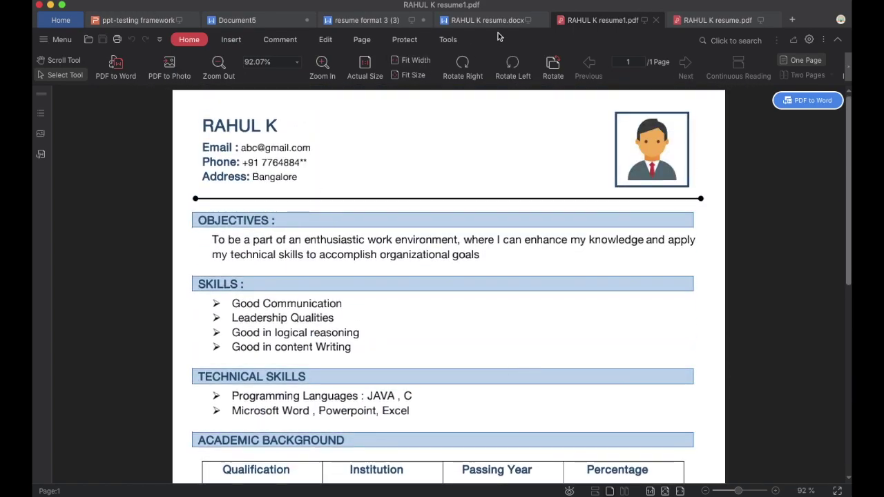
click(487, 20)
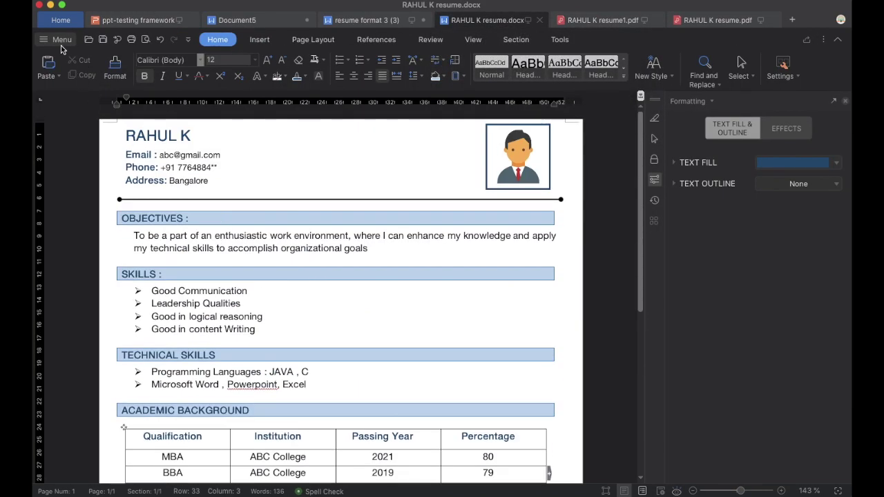
Print the resume with Save as PDF, removing the .docx ending from the file name.
click(62, 41)
click(143, 231)
click(307, 321)
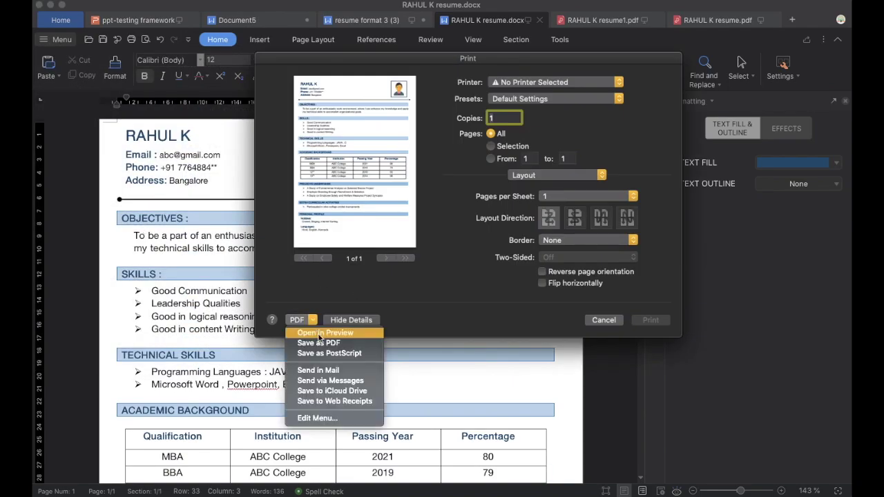
click(322, 342)
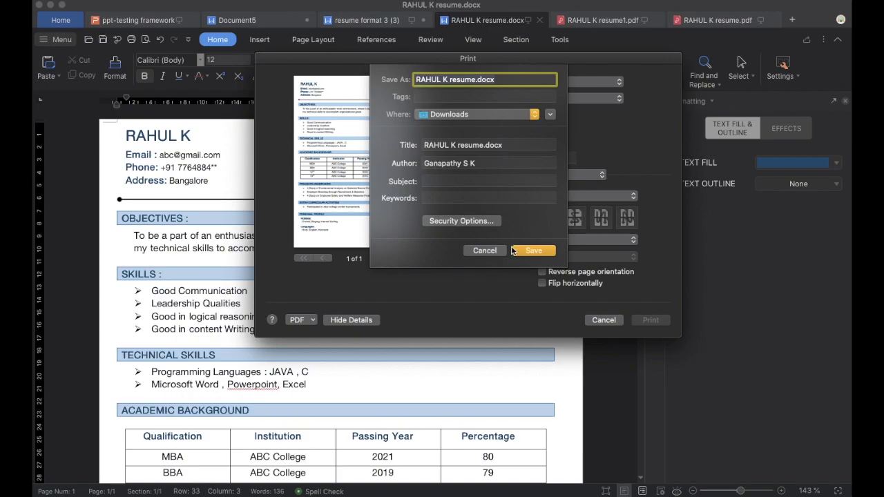
click(521, 252)
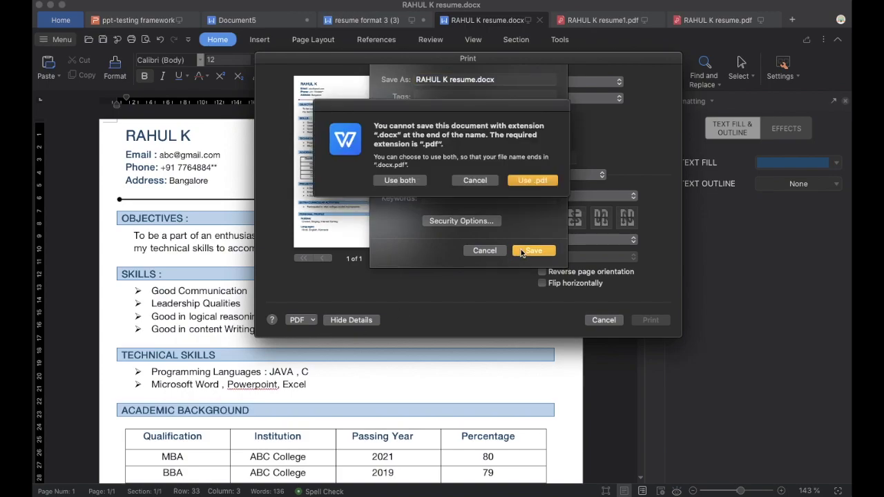
click(475, 183)
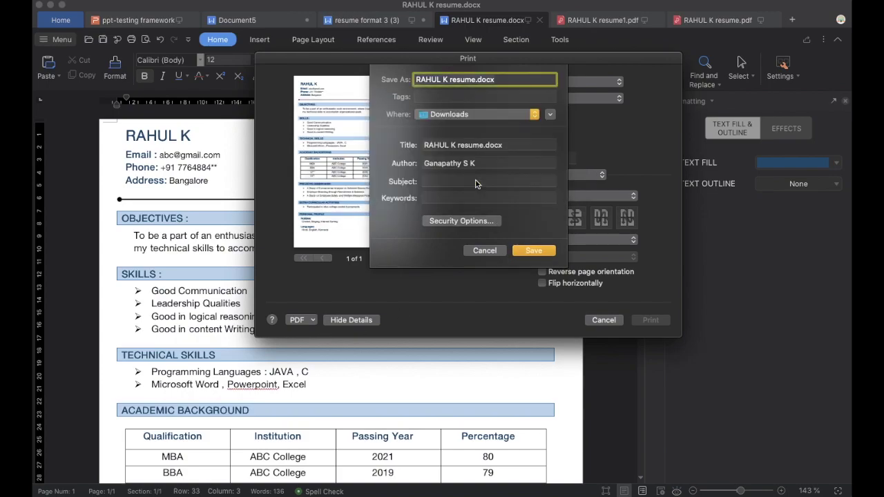
click(496, 82)
key(BackSpace)
key(BackSpace)
key(BackSpace)
key(BackSpace)
key(BackSpace)
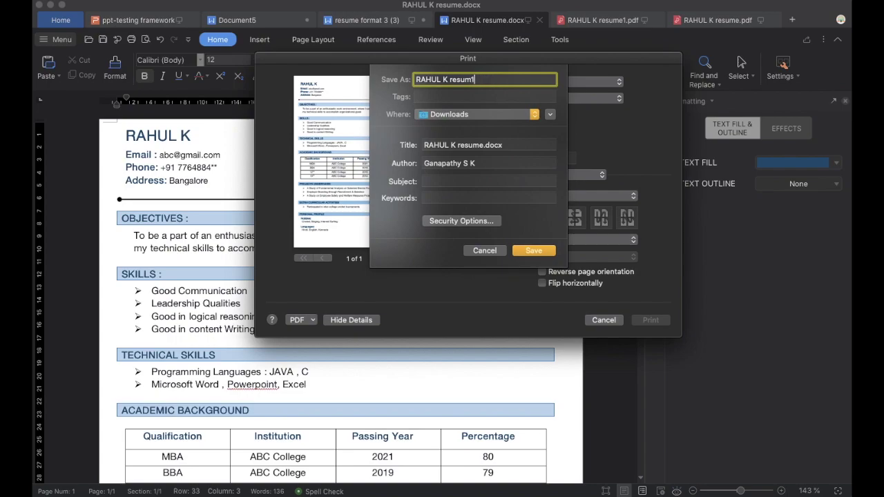
click(537, 253)
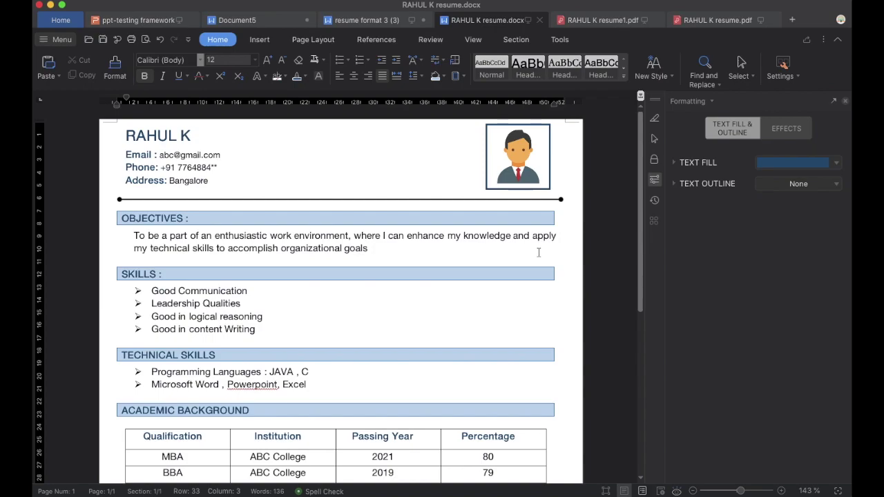
Scroll through the resume PDF to check every section came out.
click(715, 20)
scroll(357, 324, up, 5)
scroll(357, 326, up, 1)
scroll(357, 326, up, 2)
scroll(357, 326, down, 5)
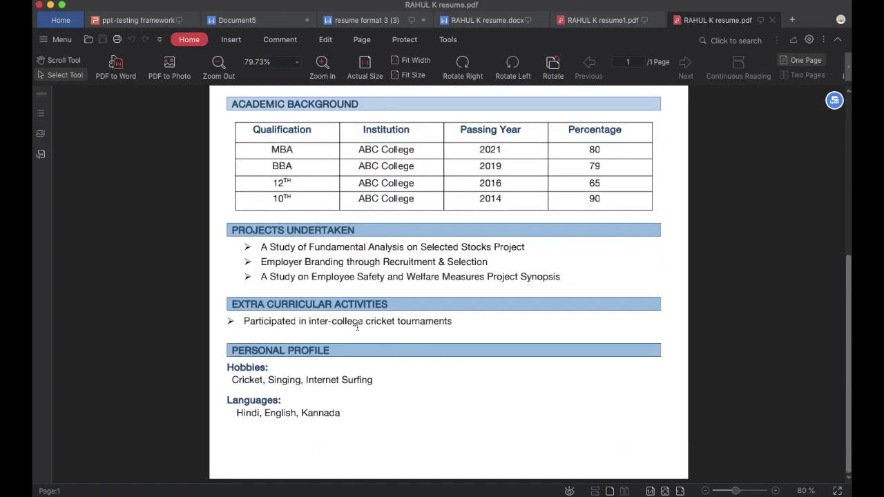
scroll(357, 327, up, 5)
scroll(357, 326, down, 2)
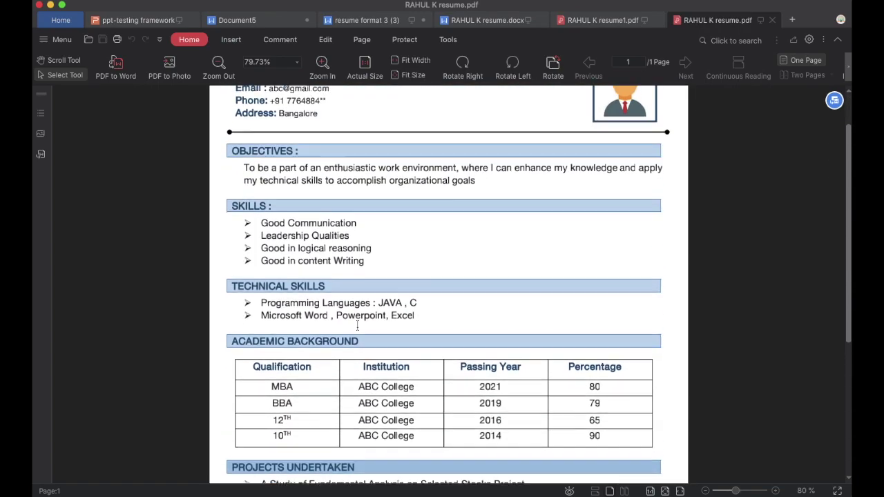